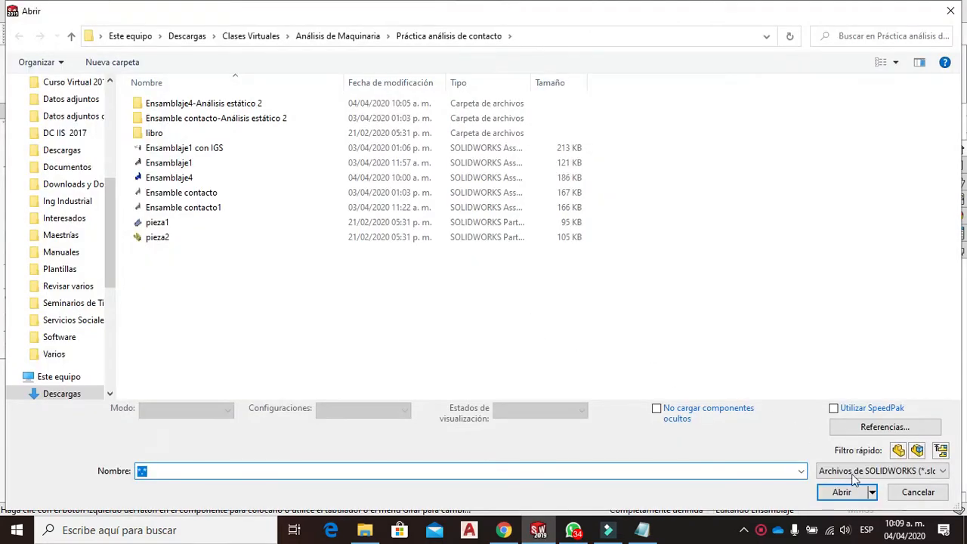
- Insert the ACIS part pieza1ACIS as the assembly's first component without opening any reference documents
click(855, 473)
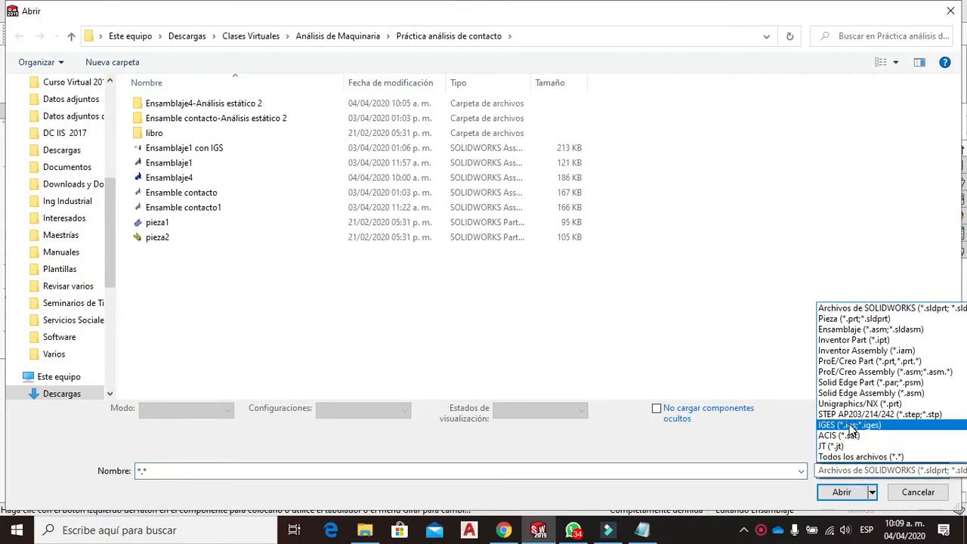
click(845, 437)
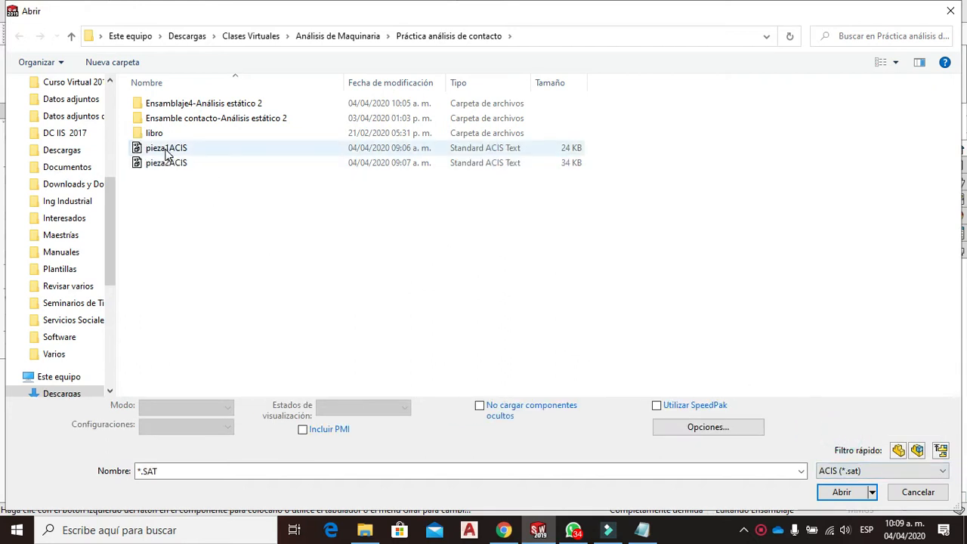
click(167, 148)
click(837, 493)
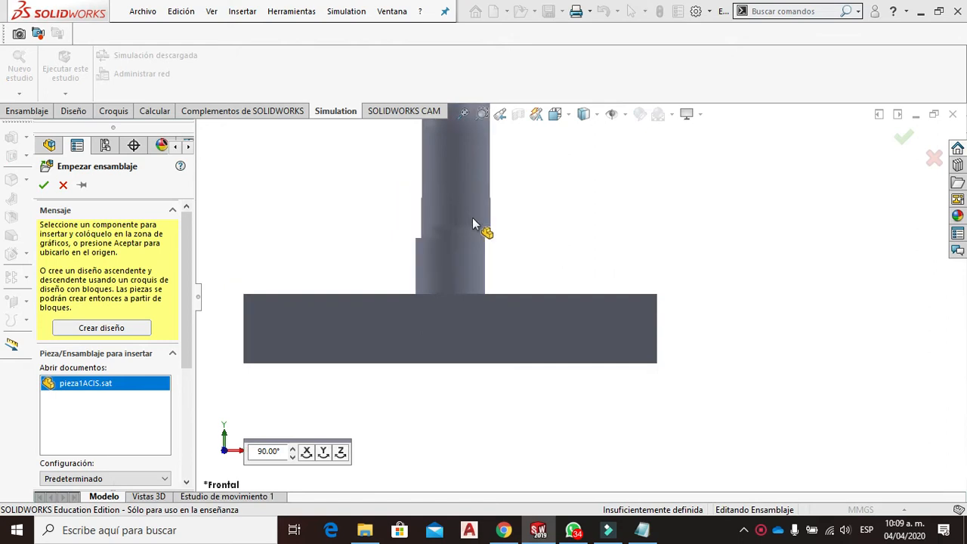
click(654, 302)
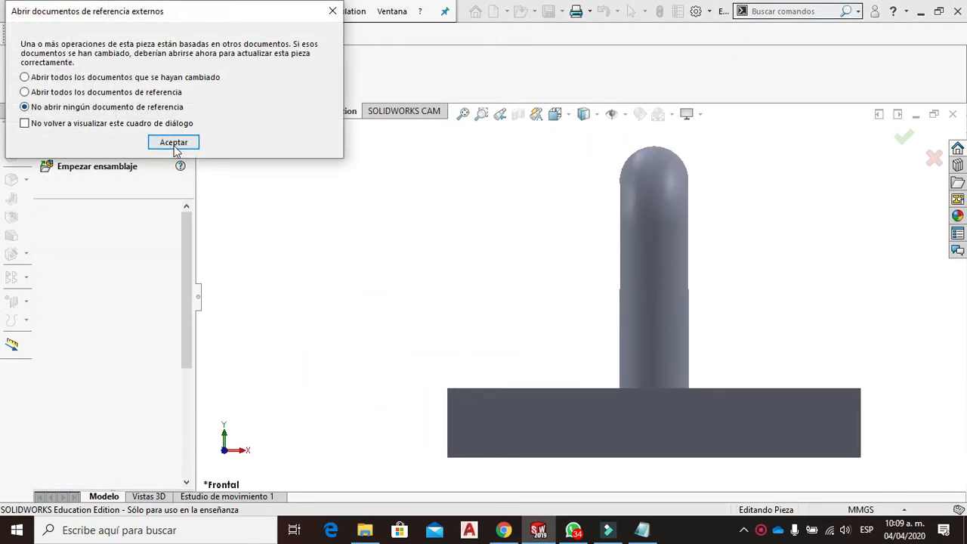
click(173, 143)
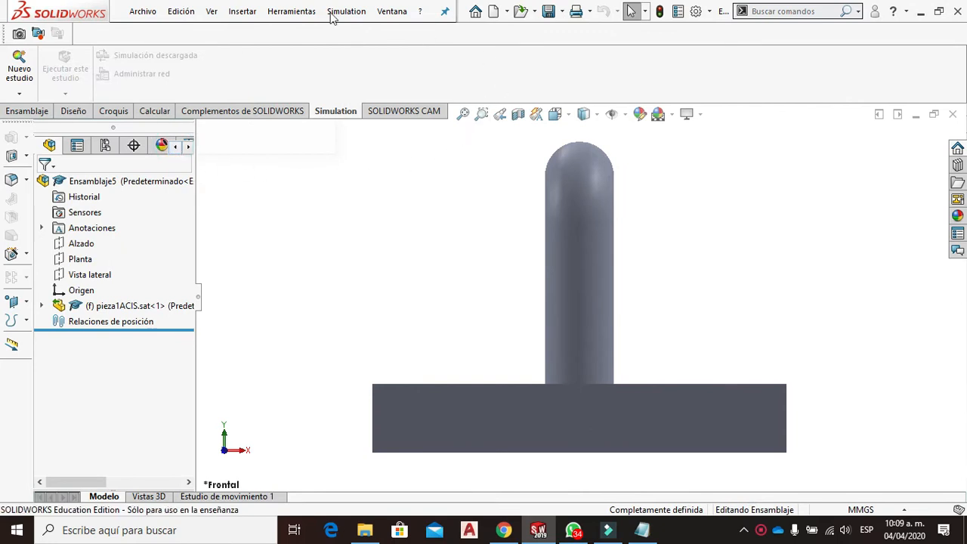
- Insert the ACIS part pieza2ACIS above the base part without opening any reference documents
click(27, 111)
click(84, 73)
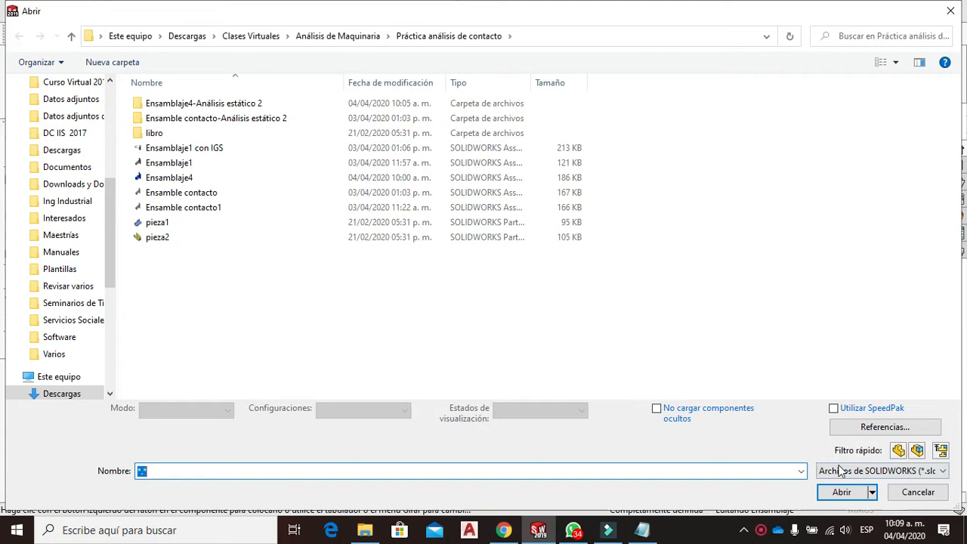
click(841, 470)
click(852, 446)
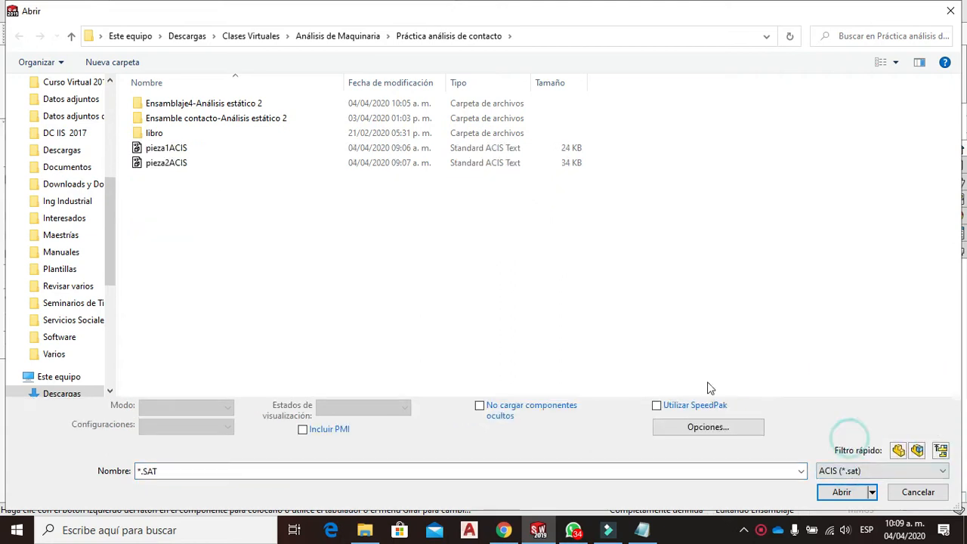
click(160, 163)
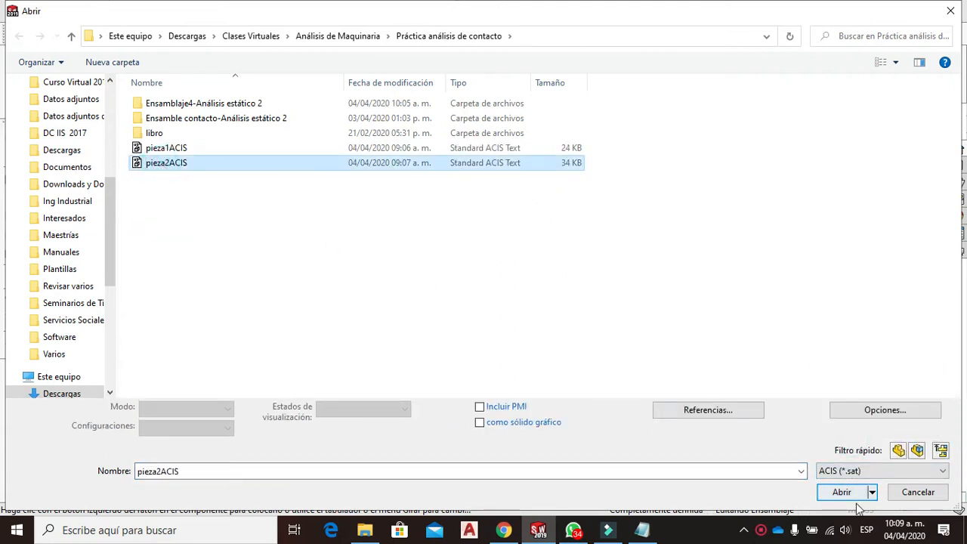
click(846, 489)
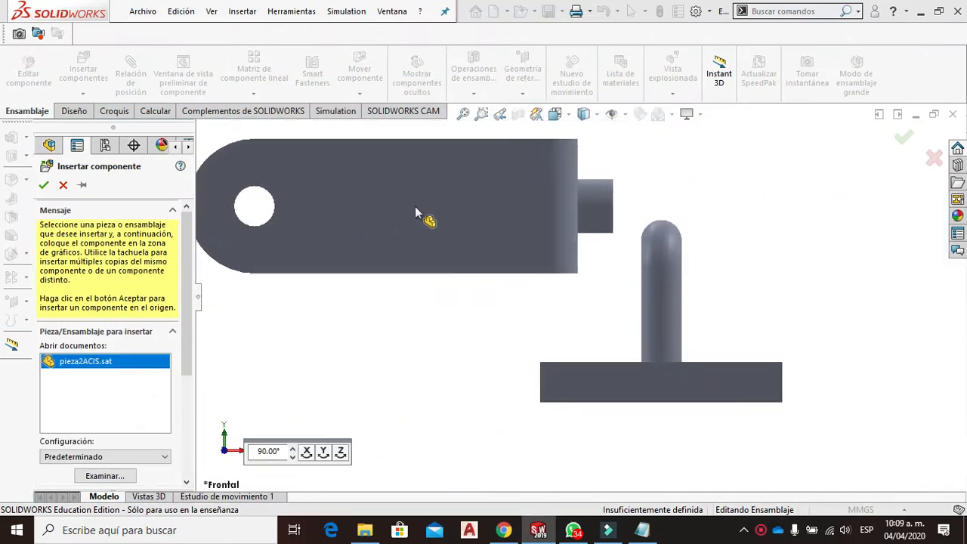
click(417, 207)
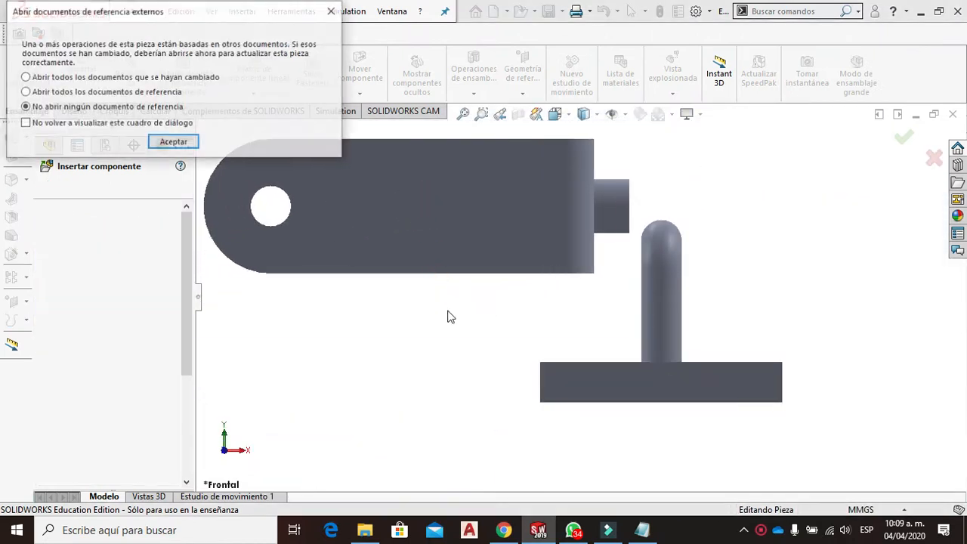
click(193, 145)
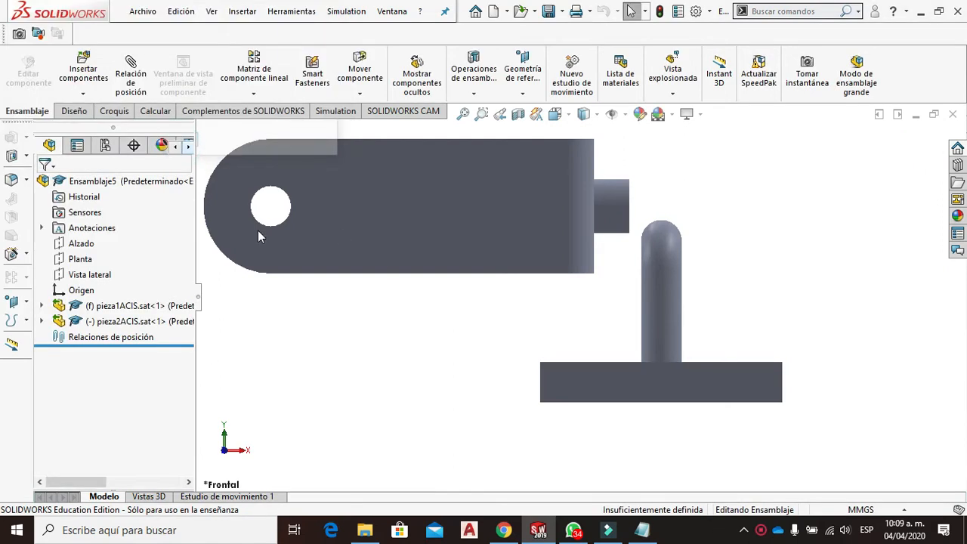
- Show the assembly in isometric view and change the fixed plate component pieza1ACIS to floating
key(space)
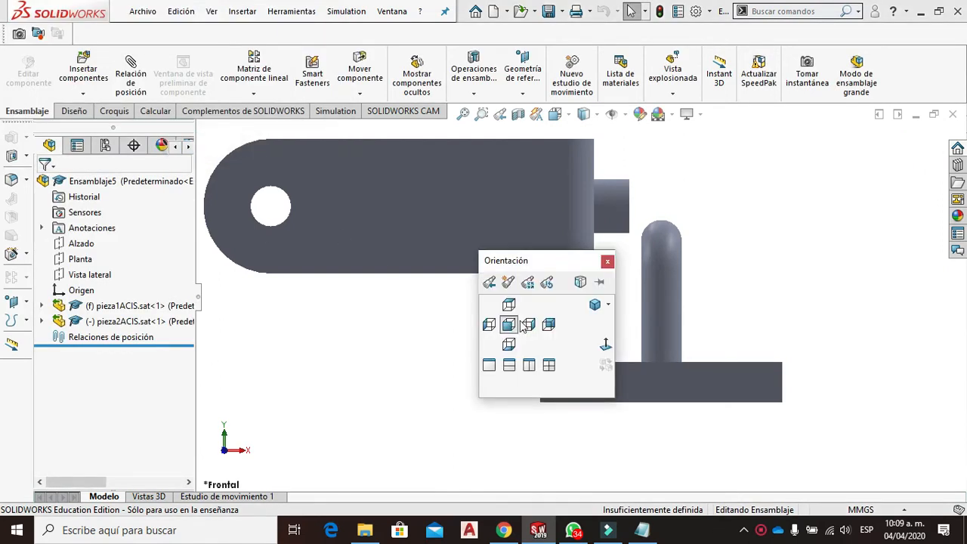
click(594, 305)
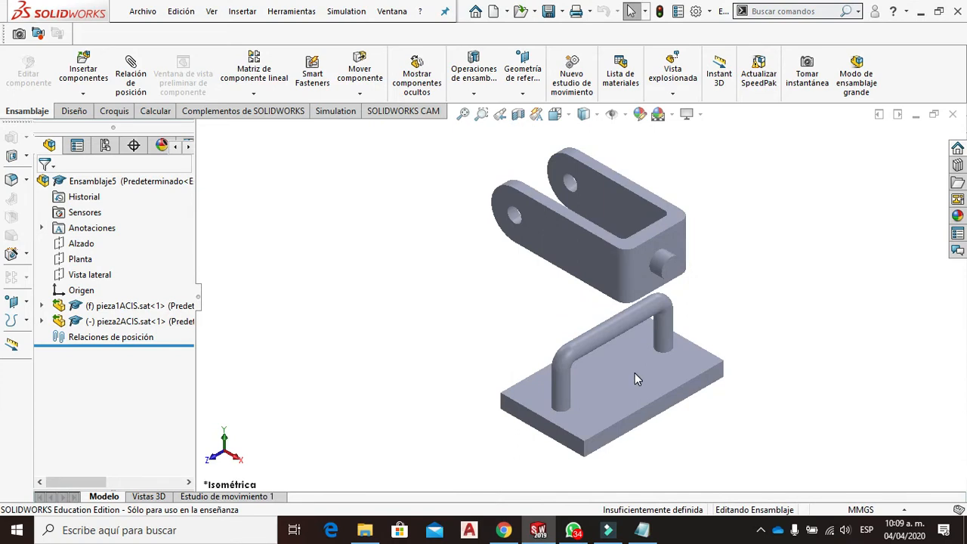
right_click(635, 372)
click(671, 325)
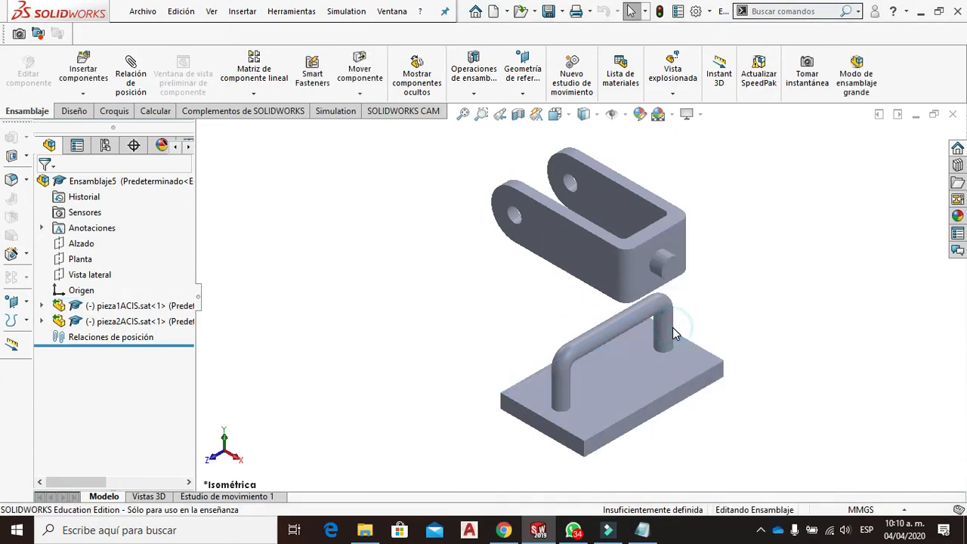
- Mate the plate's handle-side face coincident with the assembly's Alzado plane, with the alignment flipped
click(131, 75)
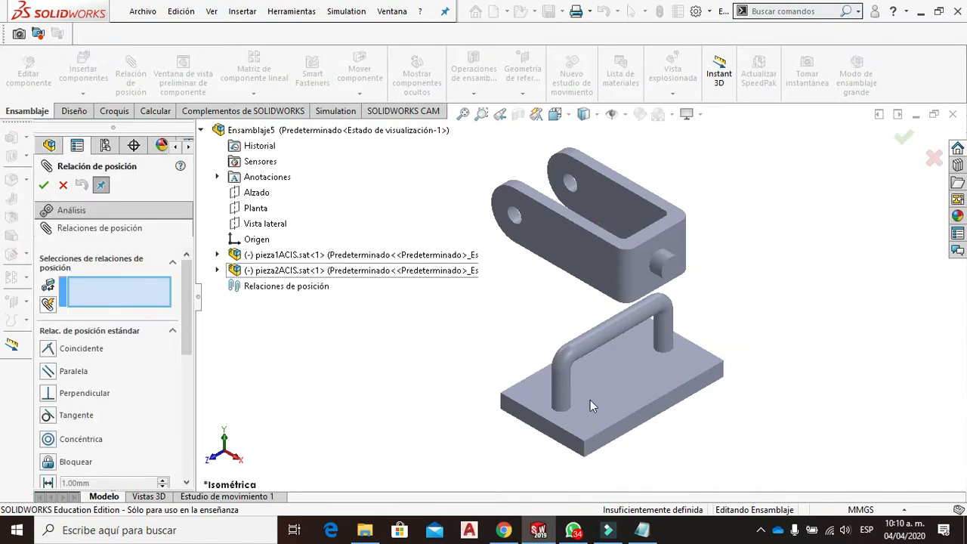
click(612, 397)
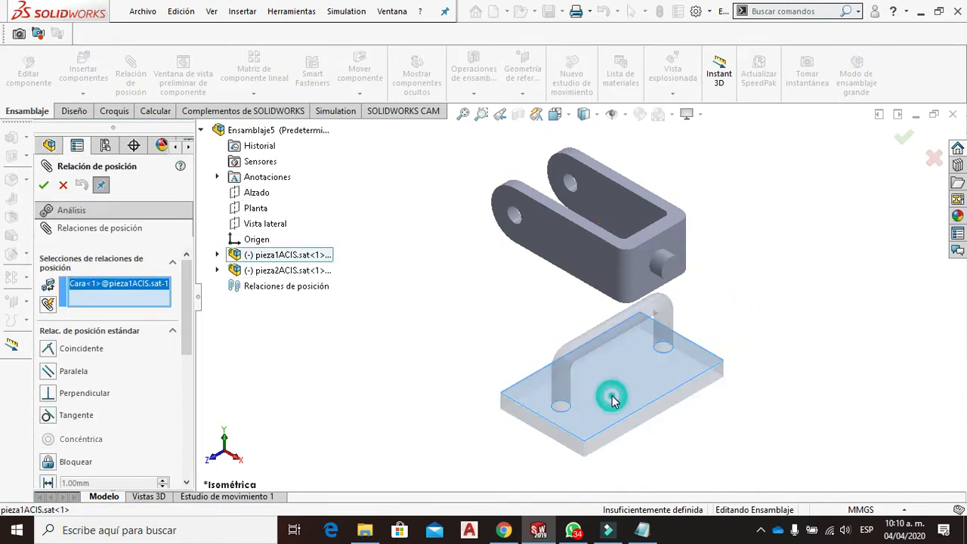
click(257, 193)
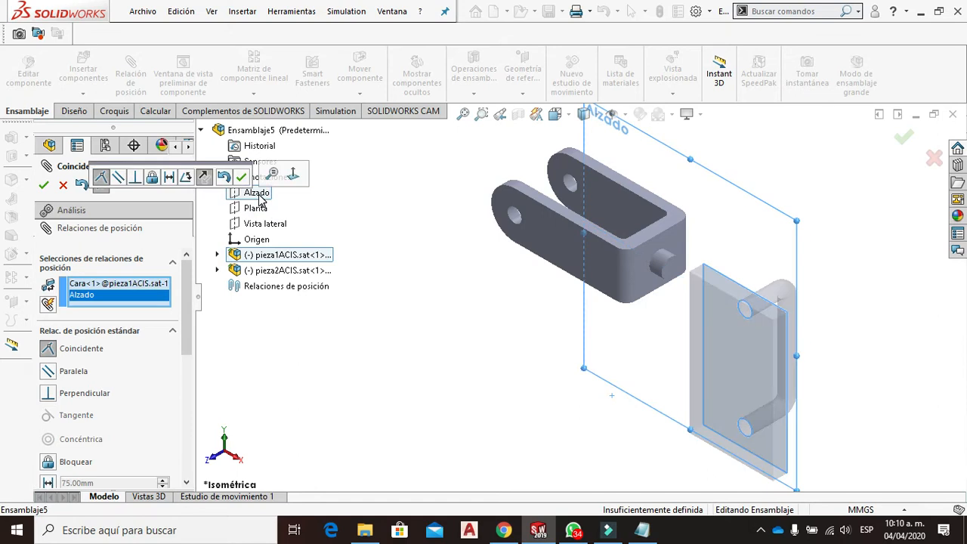
click(204, 178)
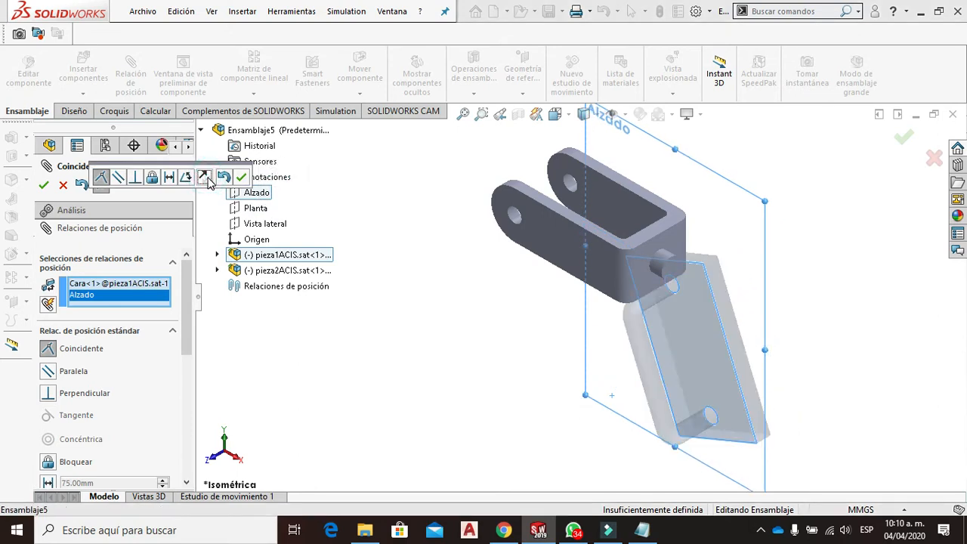
click(242, 177)
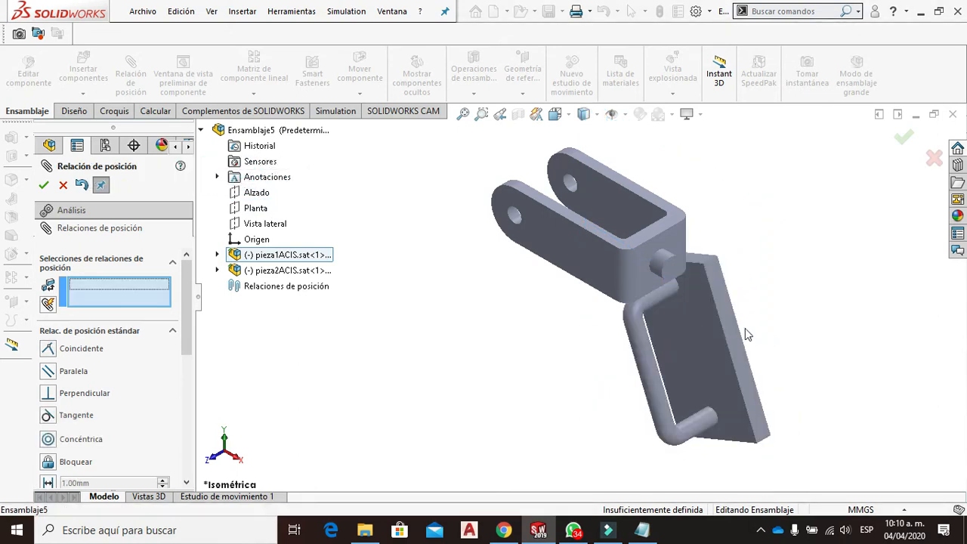
- Mate the plate's long narrow edge face coincident with the assembly's Vista lateral plane
click(730, 330)
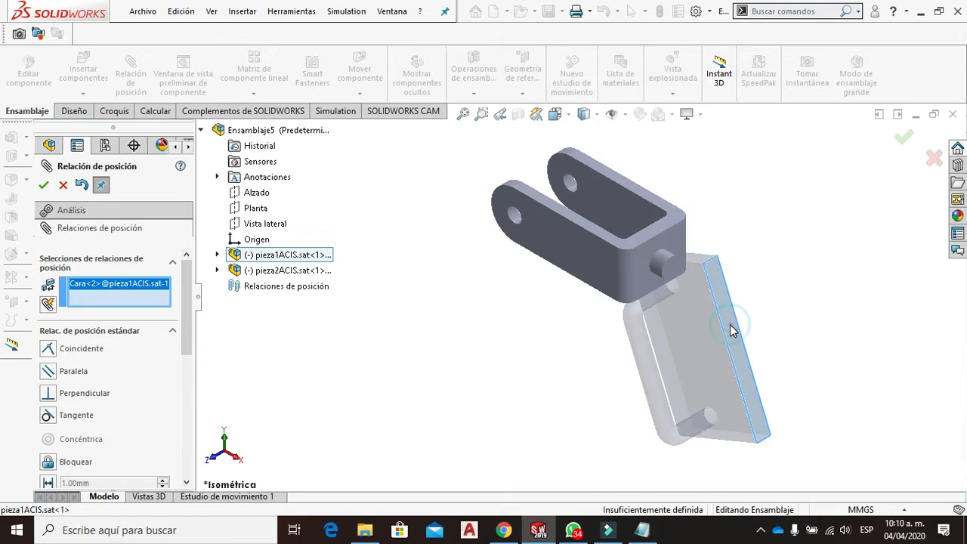
click(264, 226)
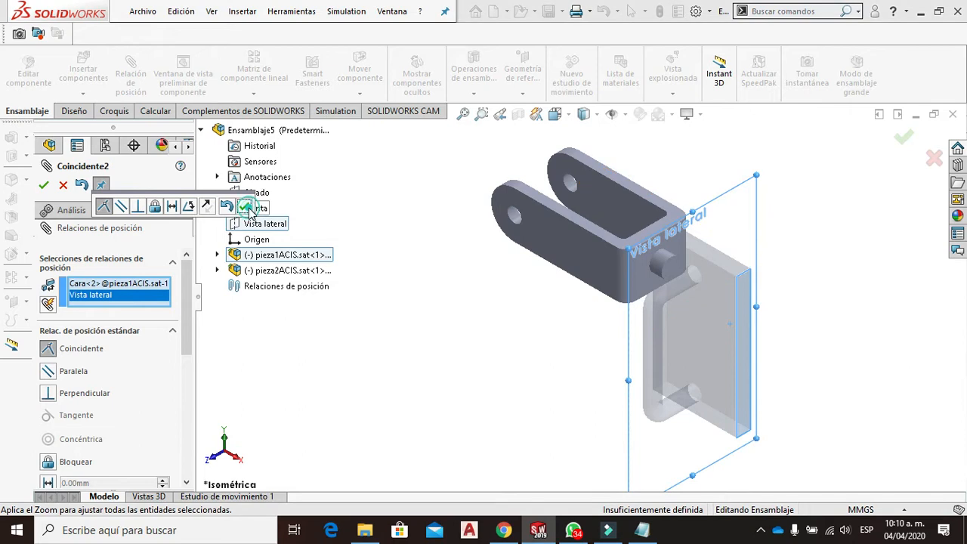
click(243, 206)
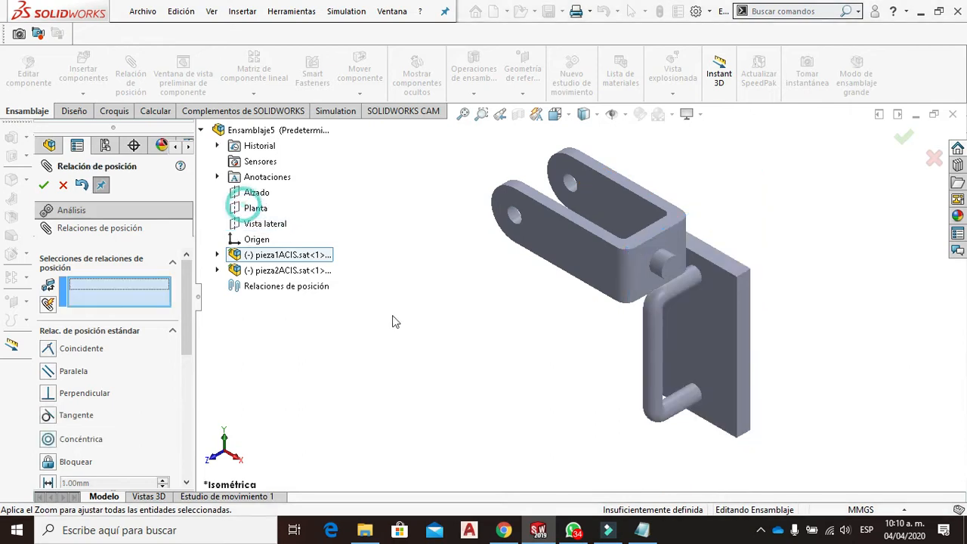
- Mate the plate's upper end face coincident with the assembly's Planta plane and finish mating
click(720, 266)
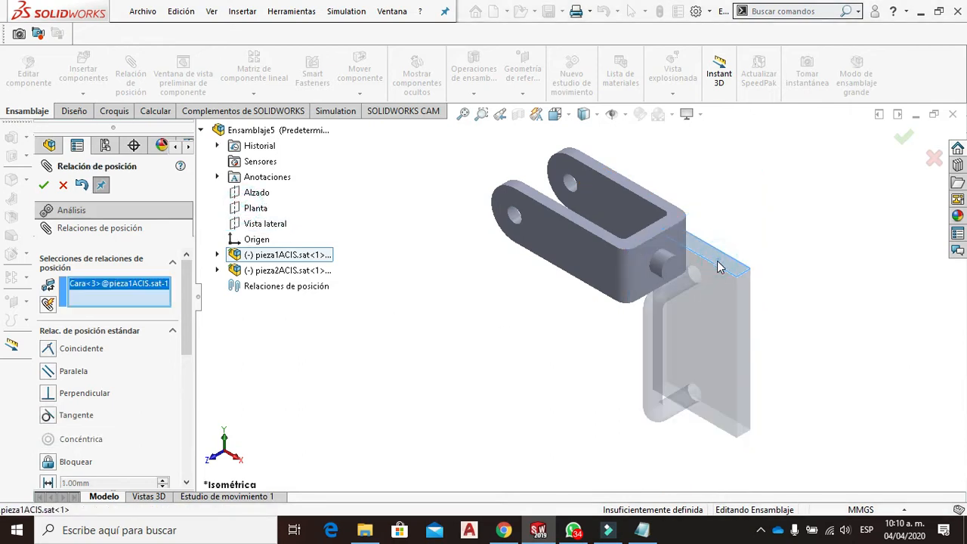
click(261, 212)
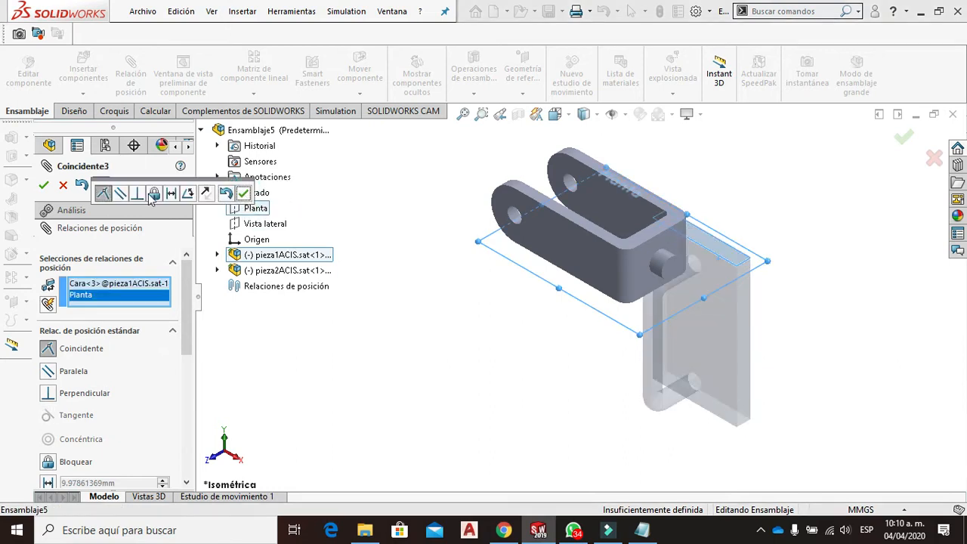
click(243, 193)
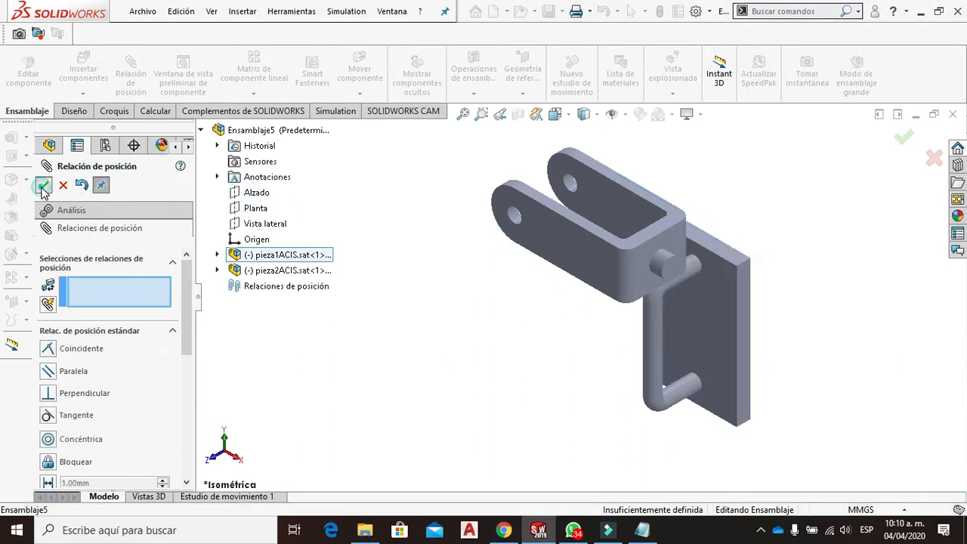
click(44, 185)
- Move the fork component away from the plate and try to move the plate to test its constraints
drag(597, 269, 397, 271)
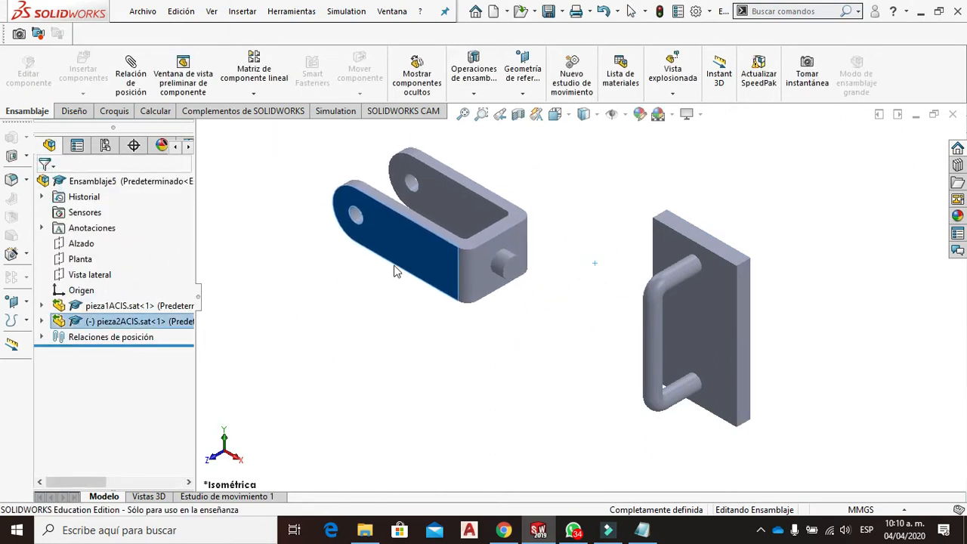
click(750, 264)
drag(751, 264, 740, 287)
scroll(798, 349, down, 1)
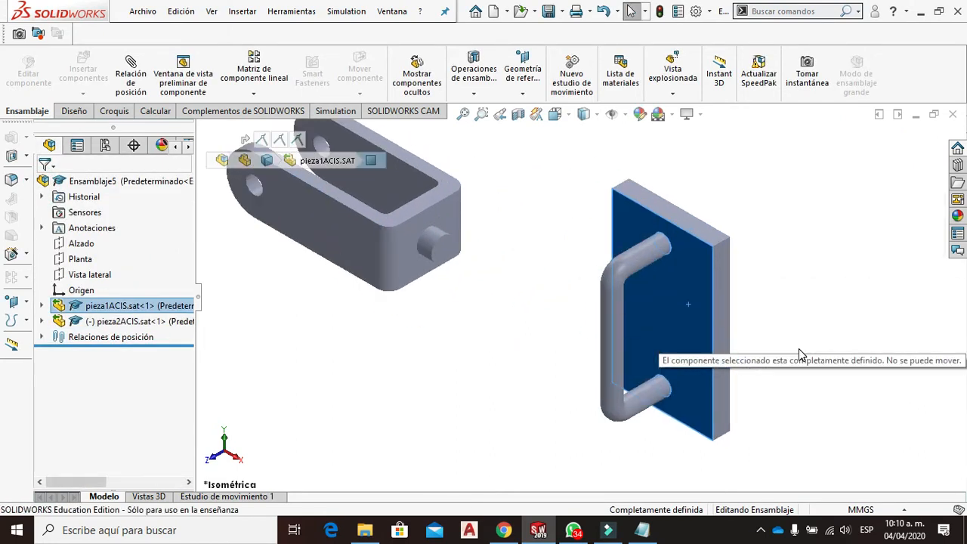
scroll(799, 344, up, 2)
click(774, 270)
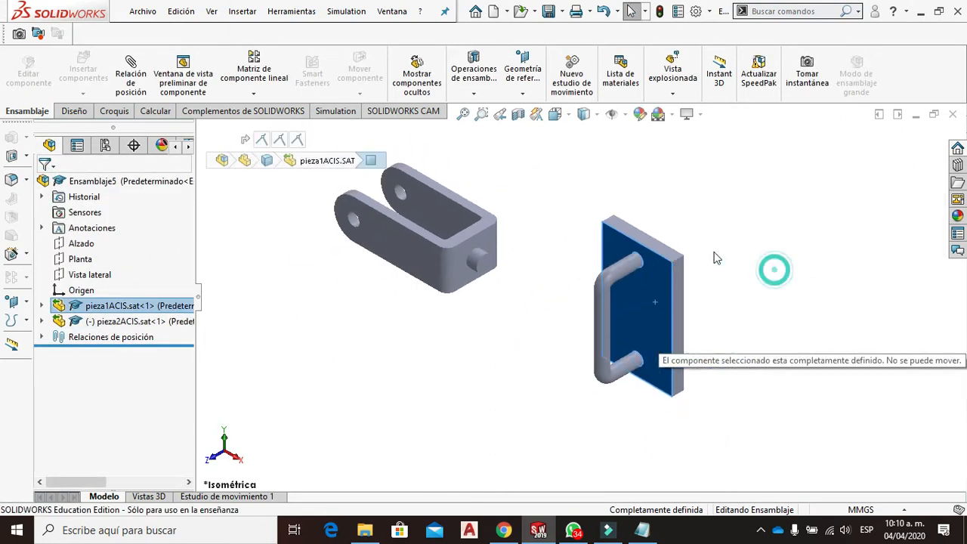
- Add a concentric mate between the straight bar of the plate's handle and the fork's lug hole
click(133, 92)
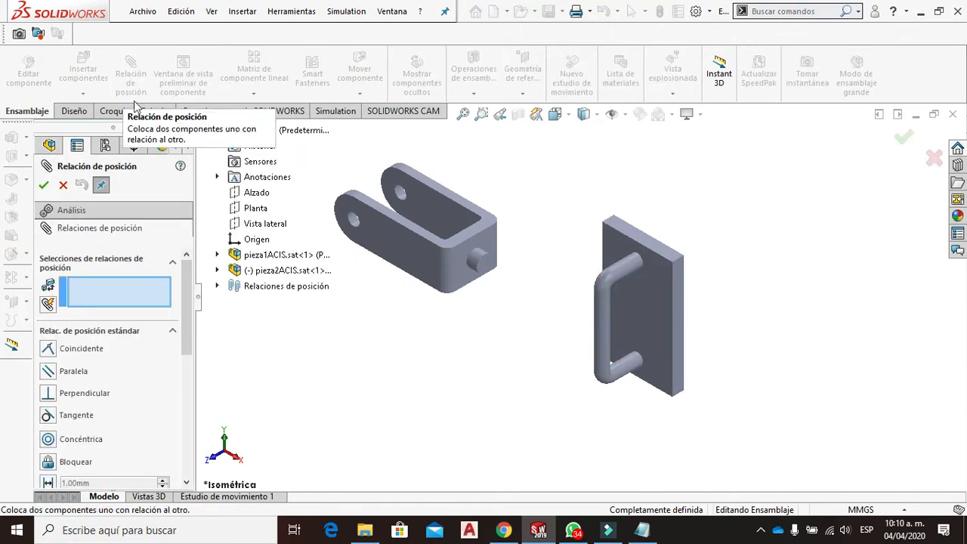
click(624, 323)
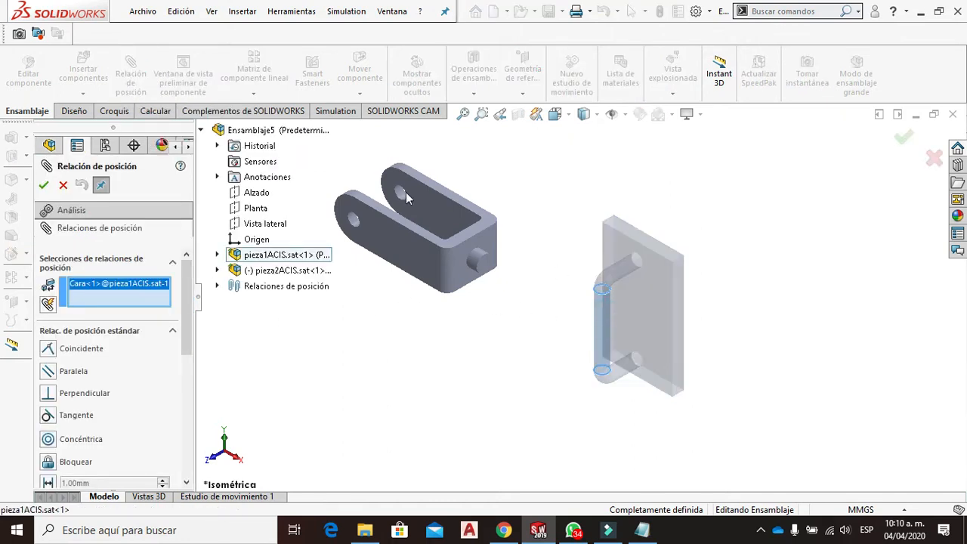
scroll(406, 192, down, 2)
click(420, 210)
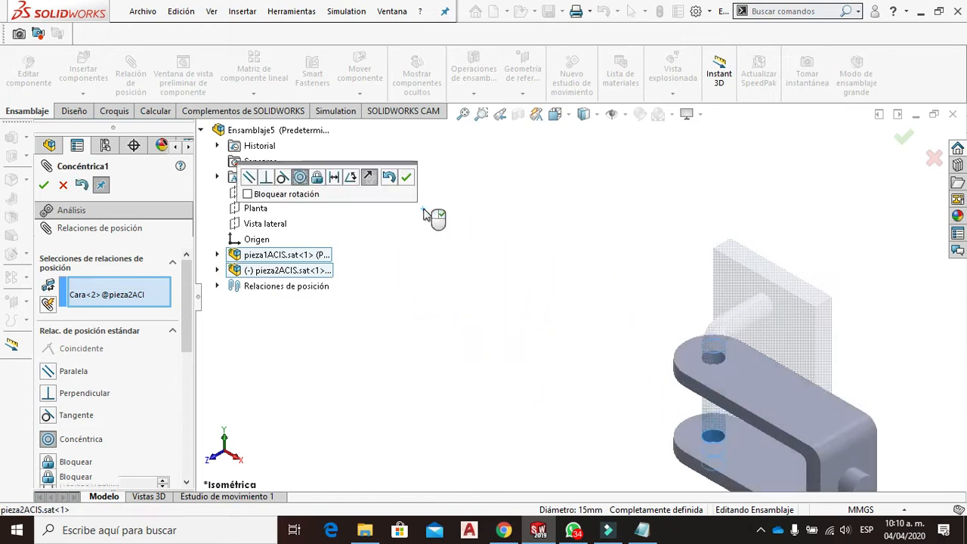
click(64, 185)
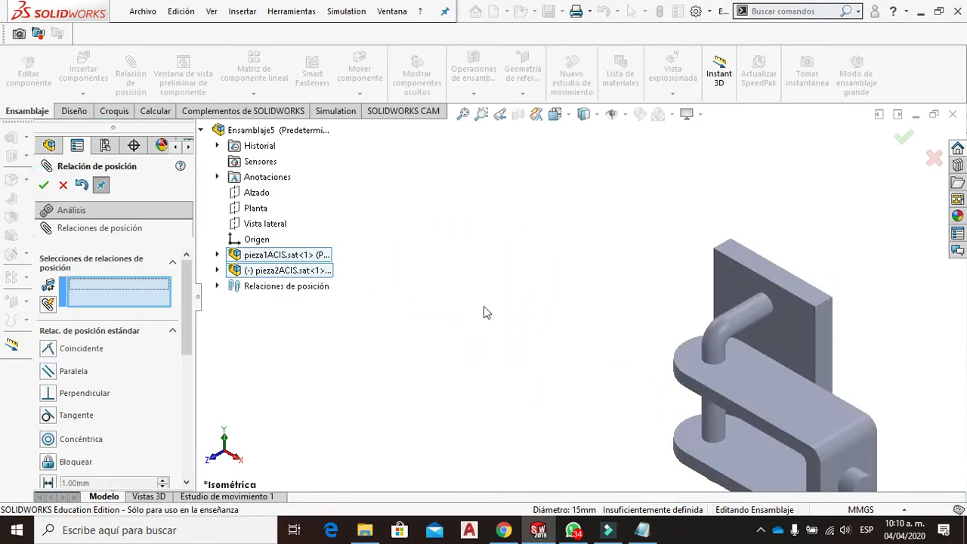
- Swing the fork around the handle bar so that its closed end points away from the plate
scroll(491, 301, up, 2)
middle_drag(691, 355, 559, 272)
scroll(786, 384, down, 2)
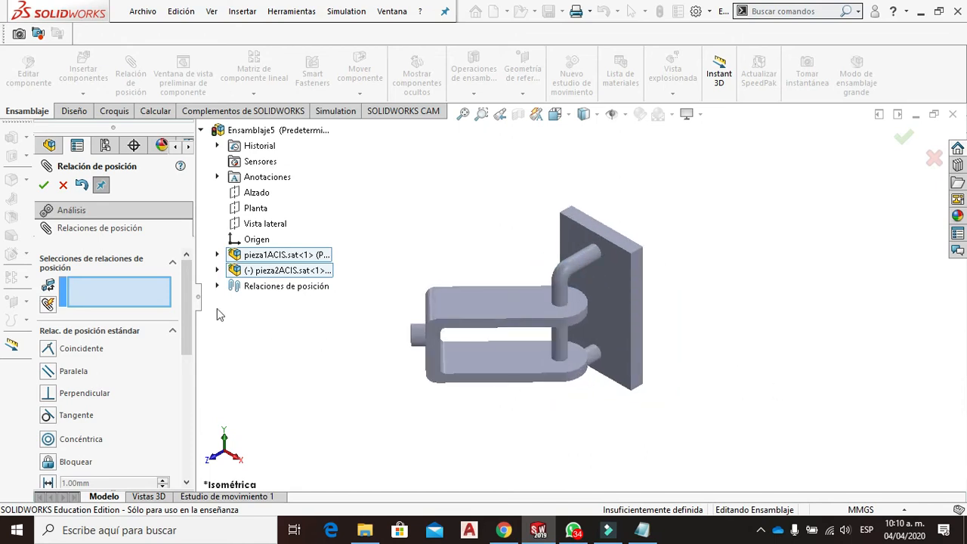
- Start a centred Width (Ancho) mate using the fork's outer upper and lower faces as the width selections
drag(188, 336, 181, 437)
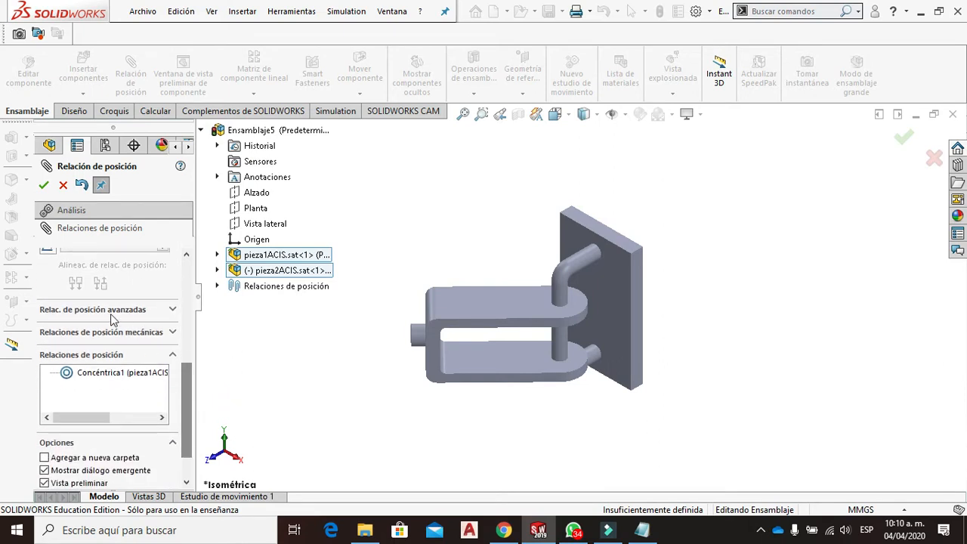
click(173, 310)
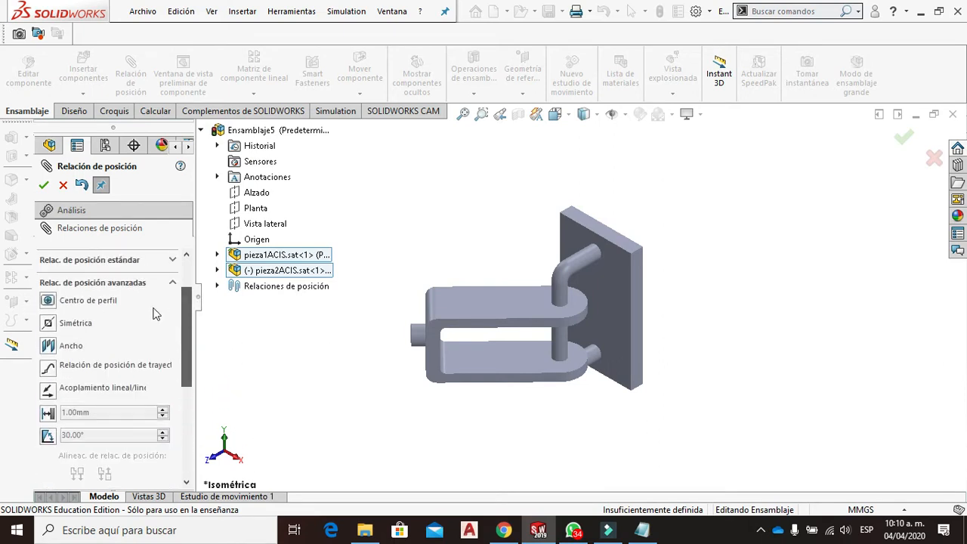
click(49, 346)
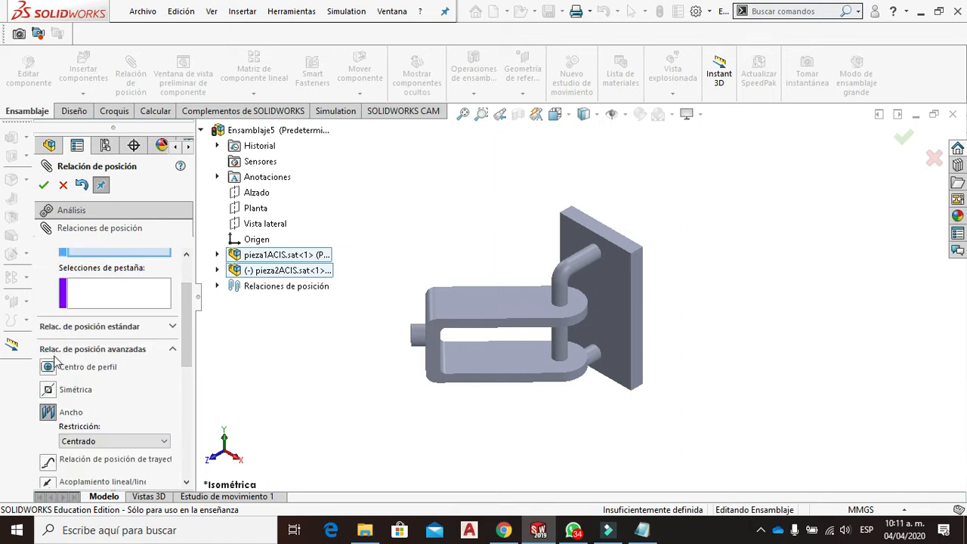
scroll(188, 329, up, 3)
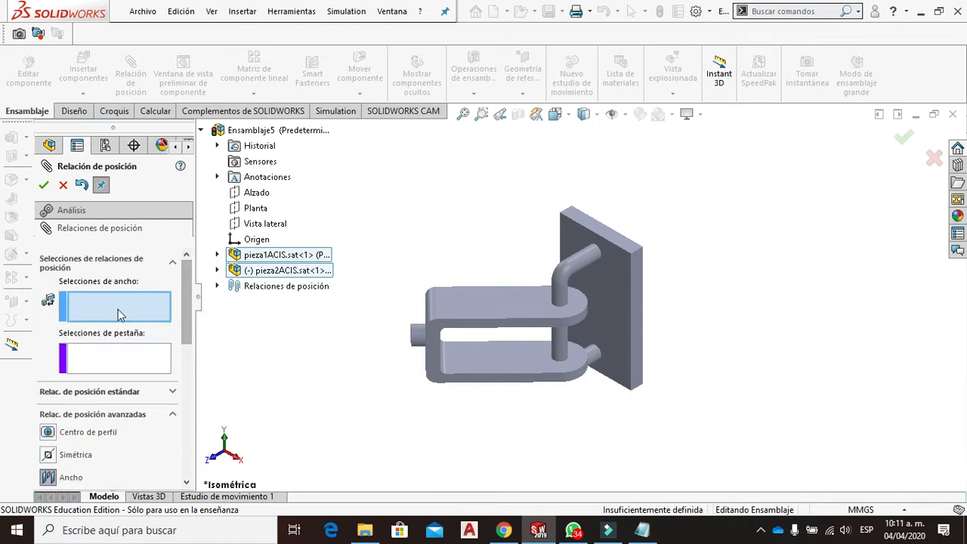
click(534, 296)
middle_drag(602, 392, 580, 330)
click(521, 364)
middle_drag(521, 352, 484, 355)
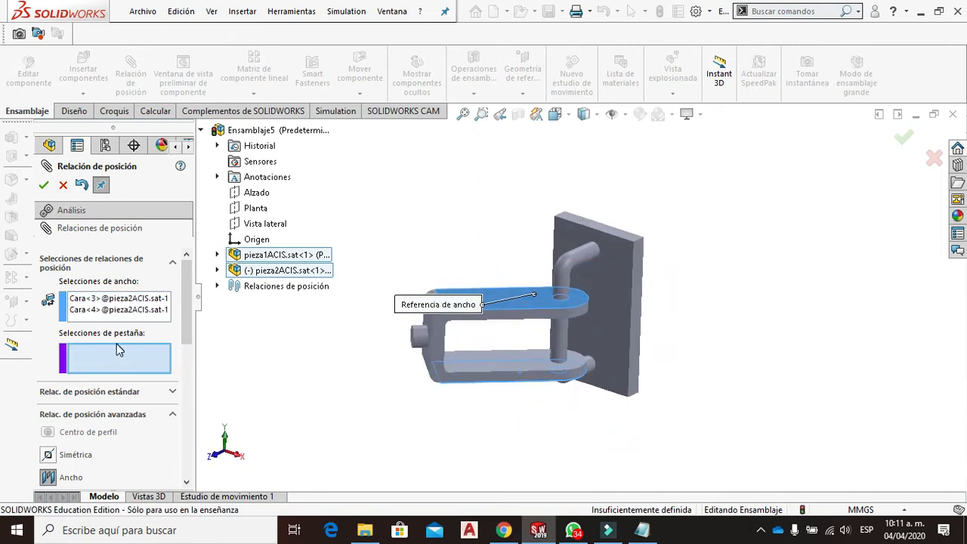
- Use the plate's upper and lower end faces as the tab selections and complete the width mate
click(592, 230)
middle_drag(669, 308, 617, 365)
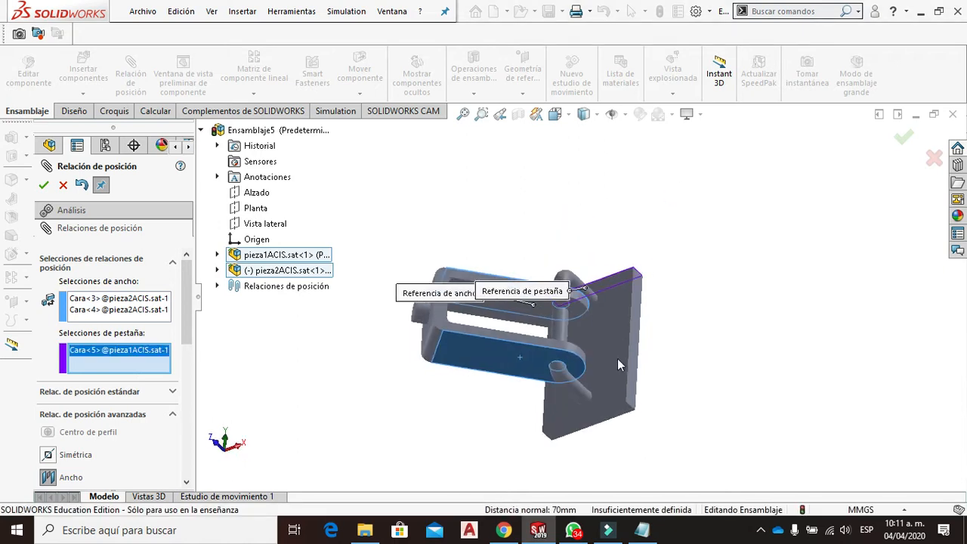
click(608, 414)
middle_drag(524, 205, 582, 297)
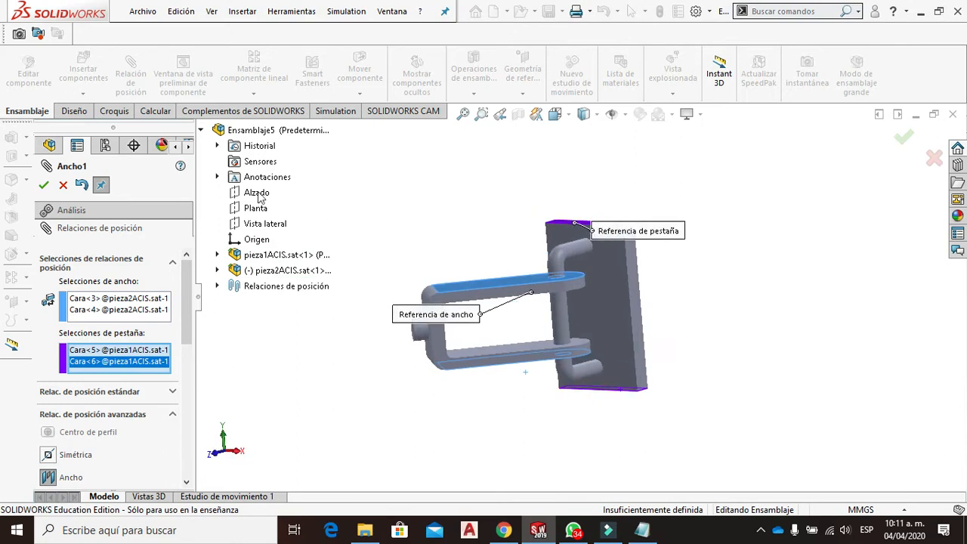
click(63, 186)
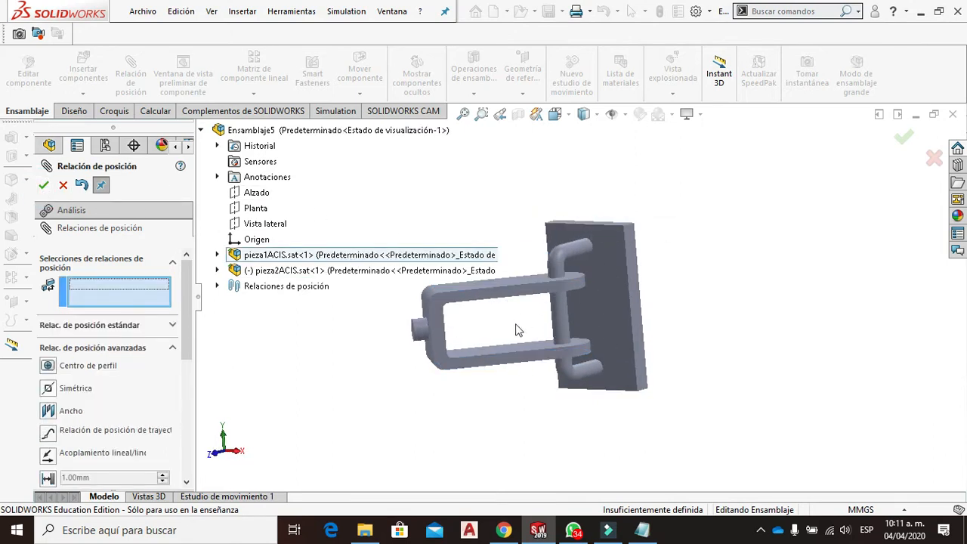
- Add a parallel mate between the fork's flat side face and the plate's narrow side face, and finish mating
click(438, 316)
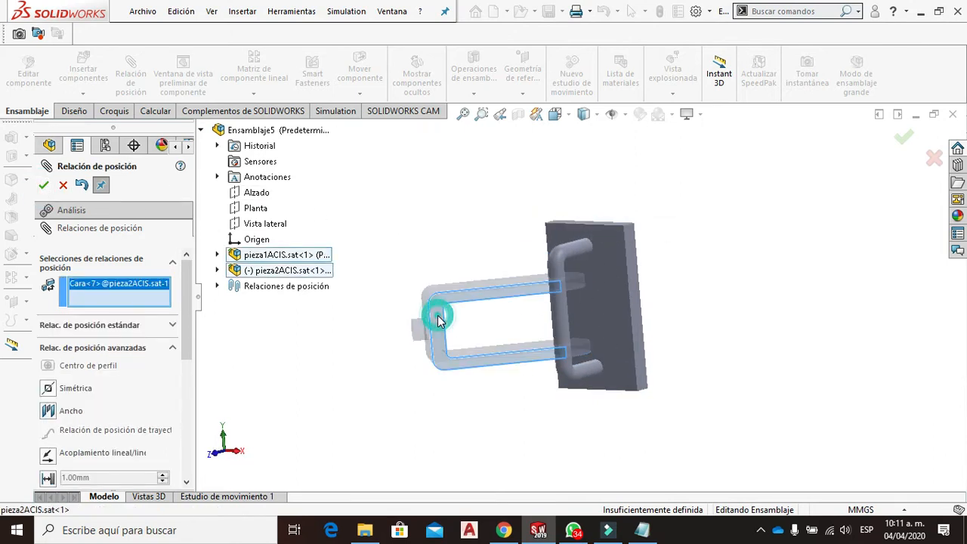
click(635, 291)
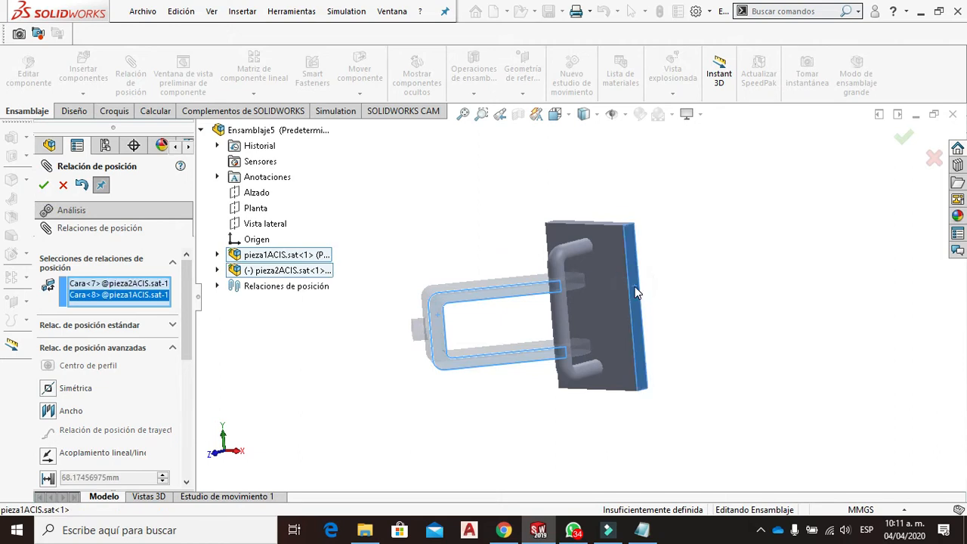
click(173, 325)
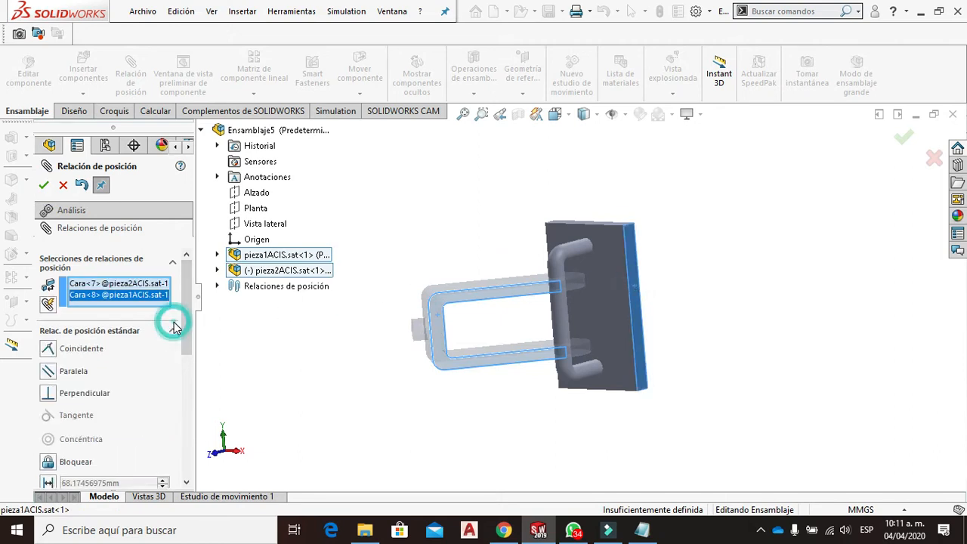
click(76, 377)
middle_drag(467, 289, 420, 291)
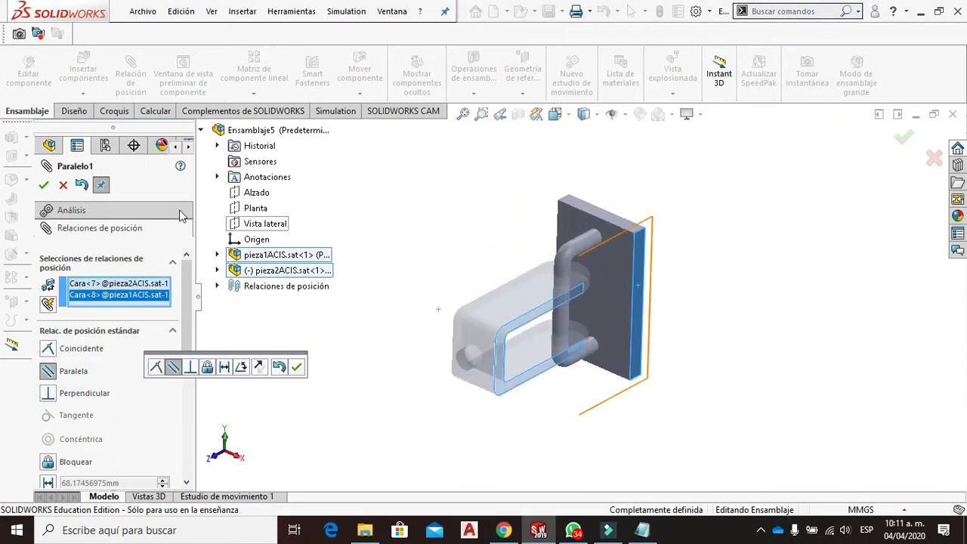
click(43, 186)
click(43, 186)
middle_drag(520, 184, 475, 261)
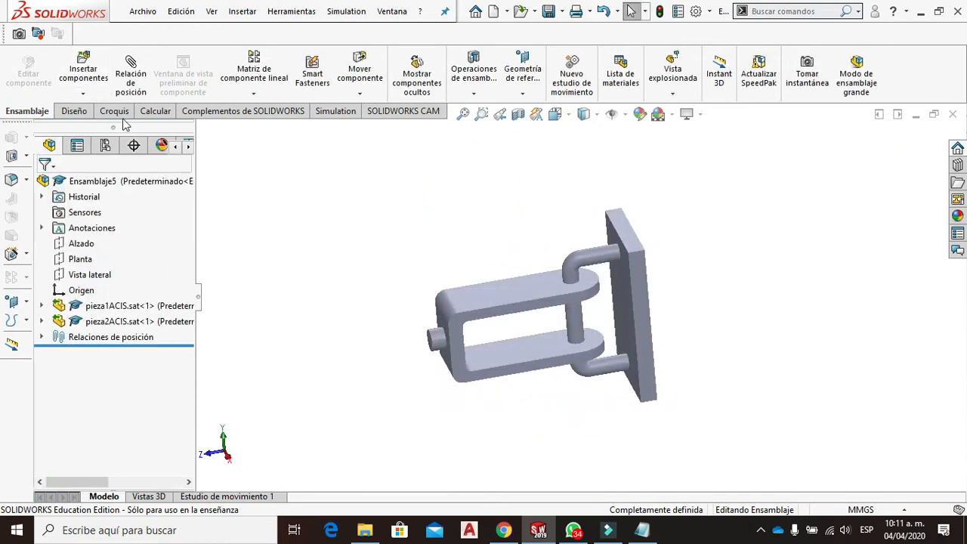
- Create a new static analysis simulation study for the assembly
click(335, 111)
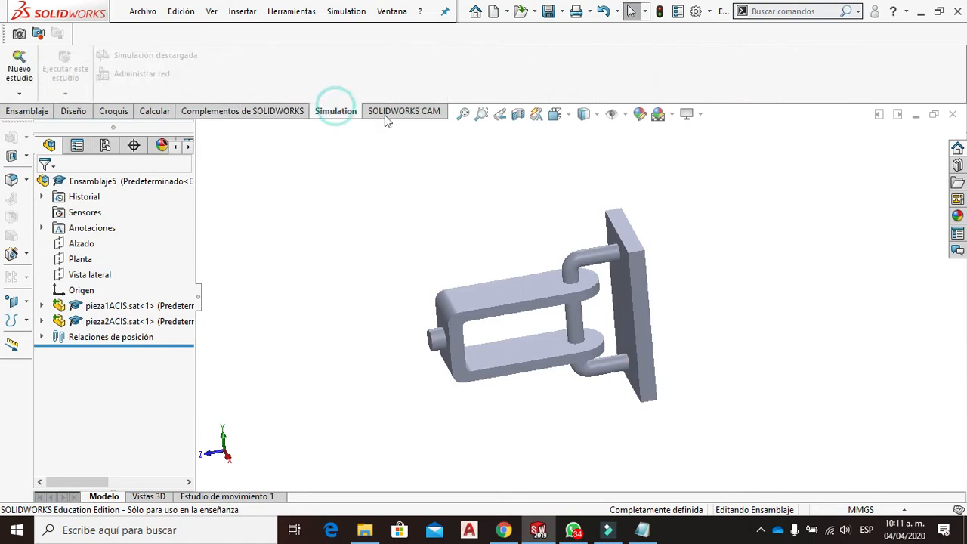
click(19, 62)
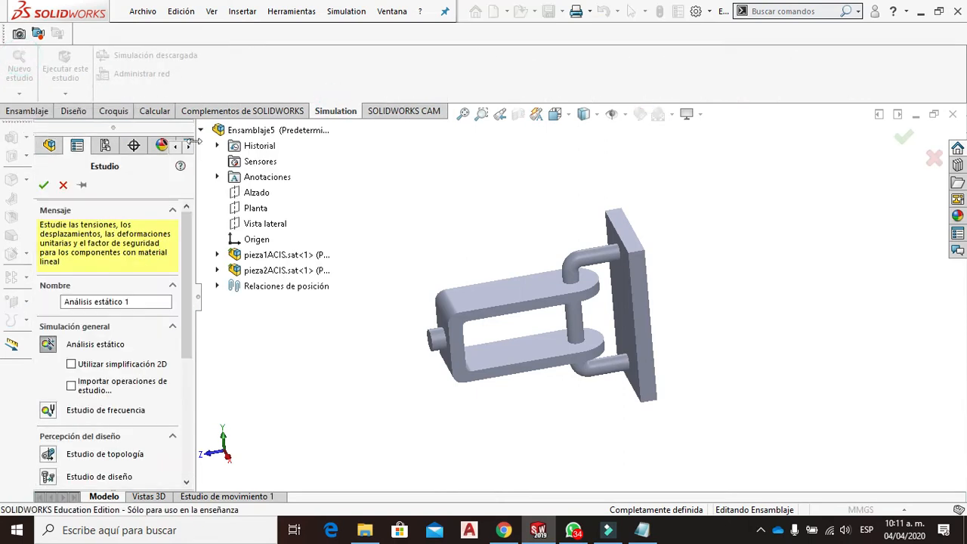
click(44, 186)
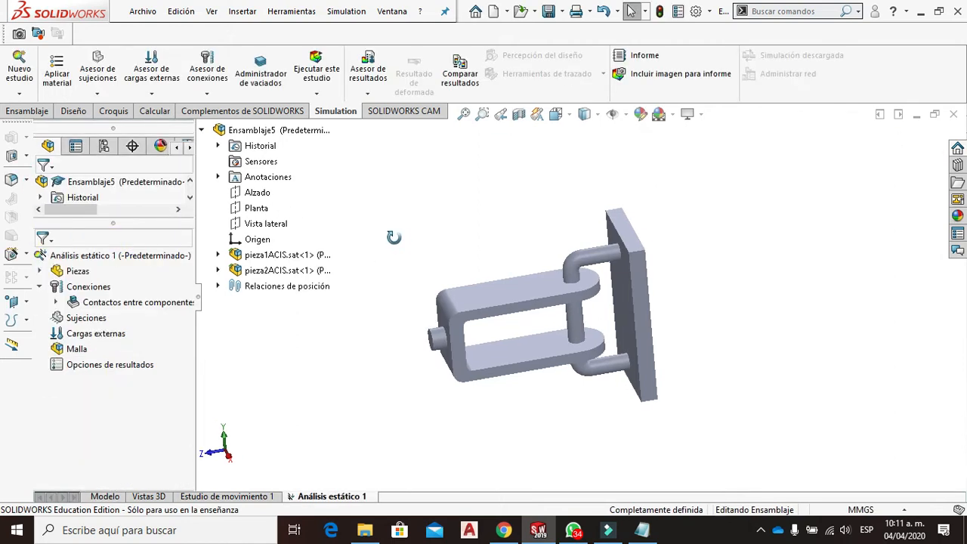
- Apply the material Acero aleado to pieza1ACIS in the static study
double_click(64, 275)
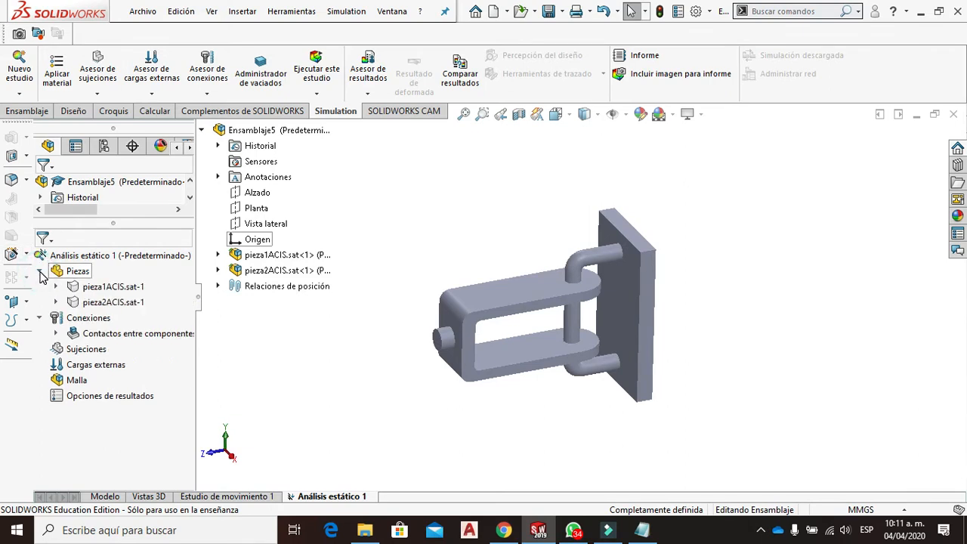
click(41, 277)
click(41, 277)
right_click(117, 288)
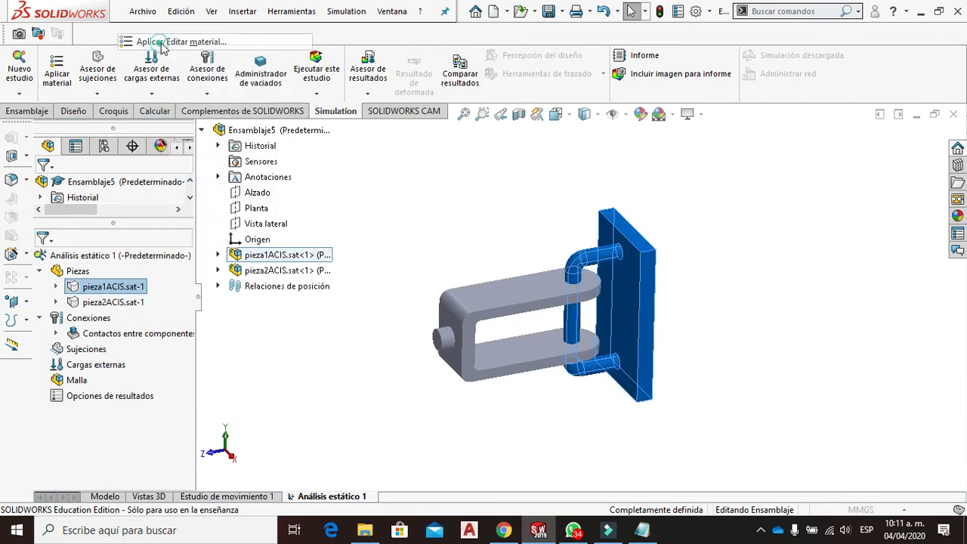
click(189, 41)
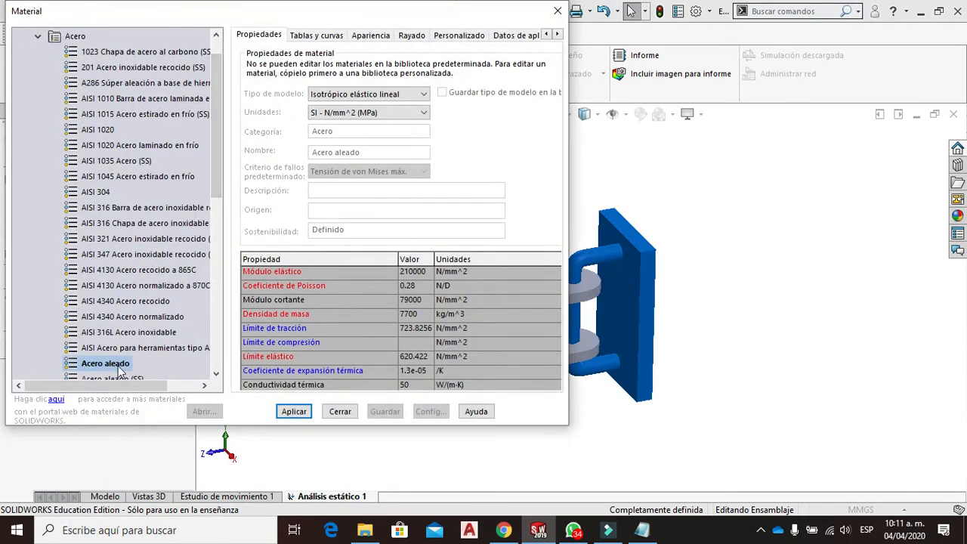
click(295, 411)
click(340, 411)
- Apply the material Acero galvanizado to pieza2ACIS in the static study
right_click(144, 302)
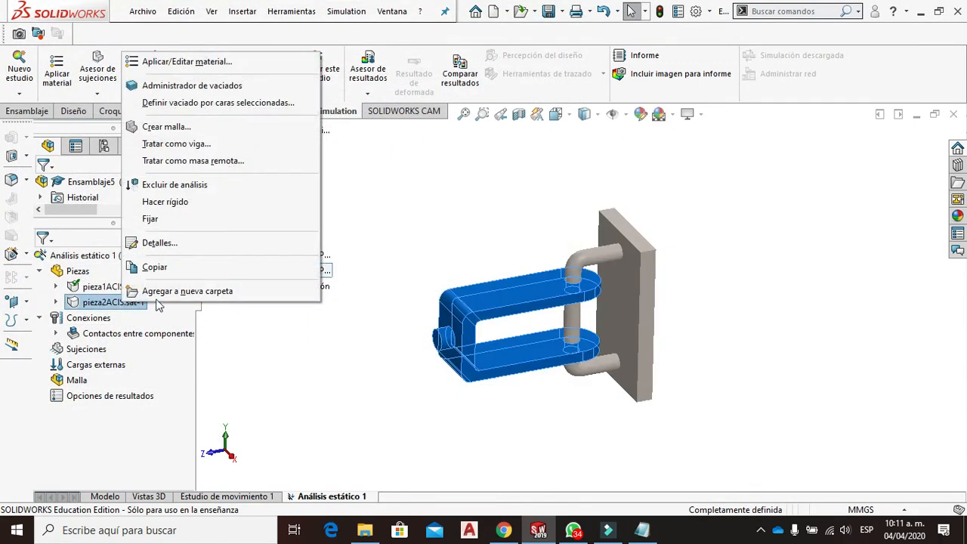
click(189, 61)
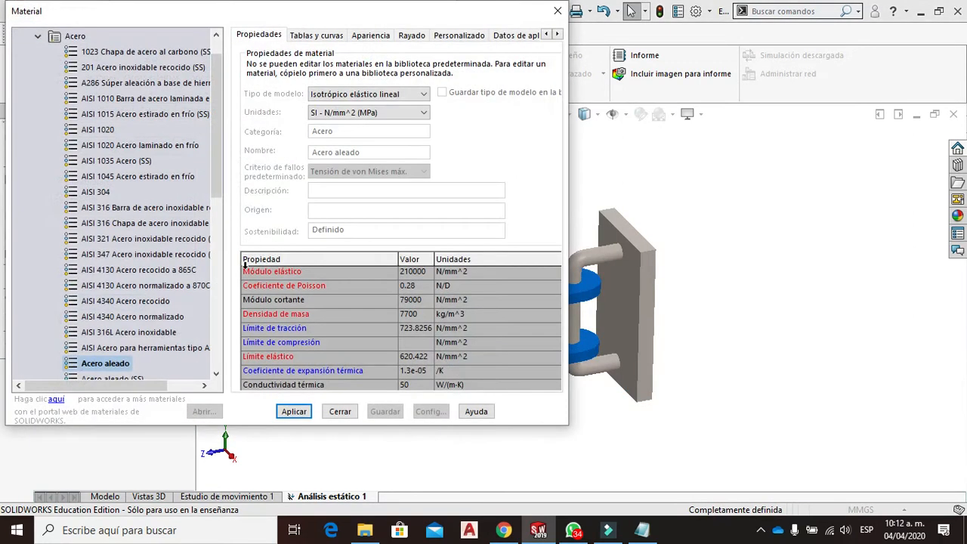
scroll(214, 172, down, 6)
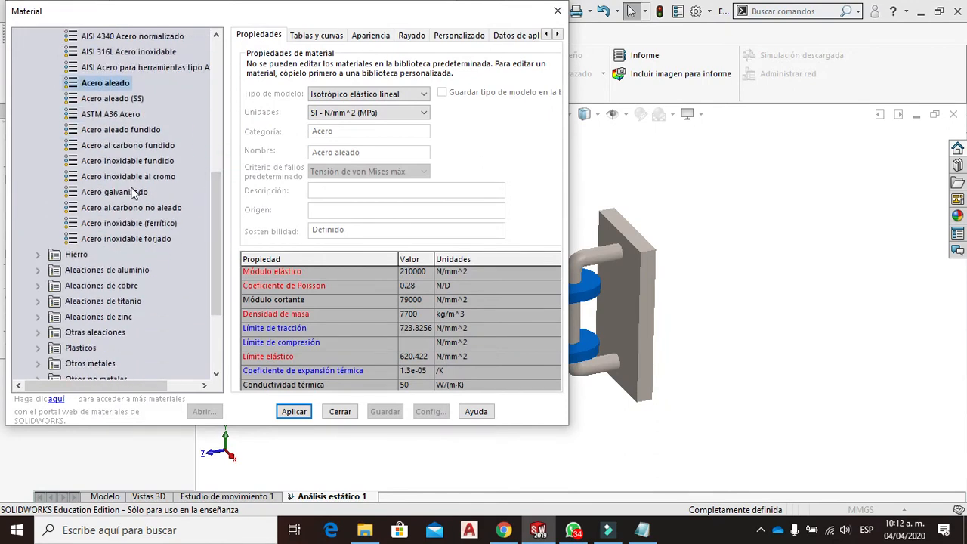
click(133, 193)
click(295, 411)
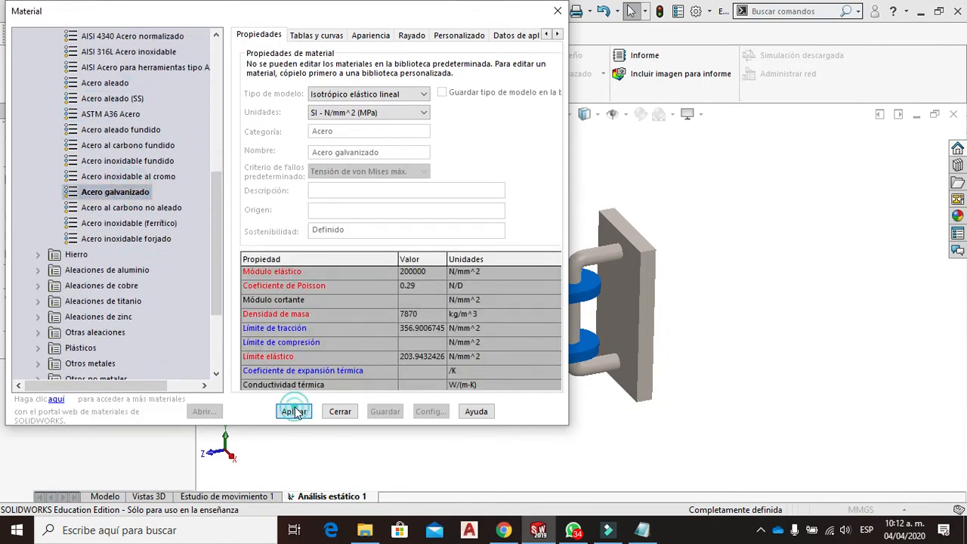
click(340, 414)
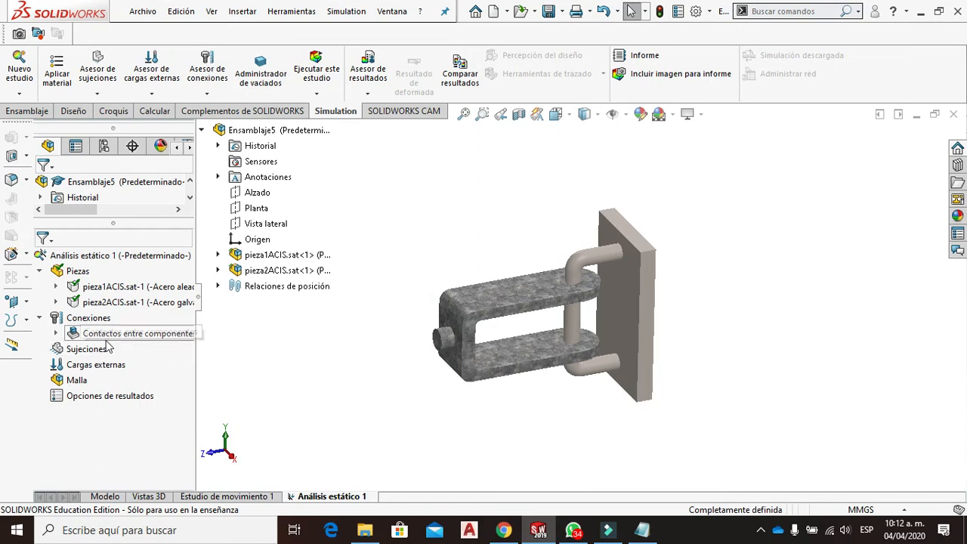
- Delete the default component contacts from the study's connections
right_click(111, 335)
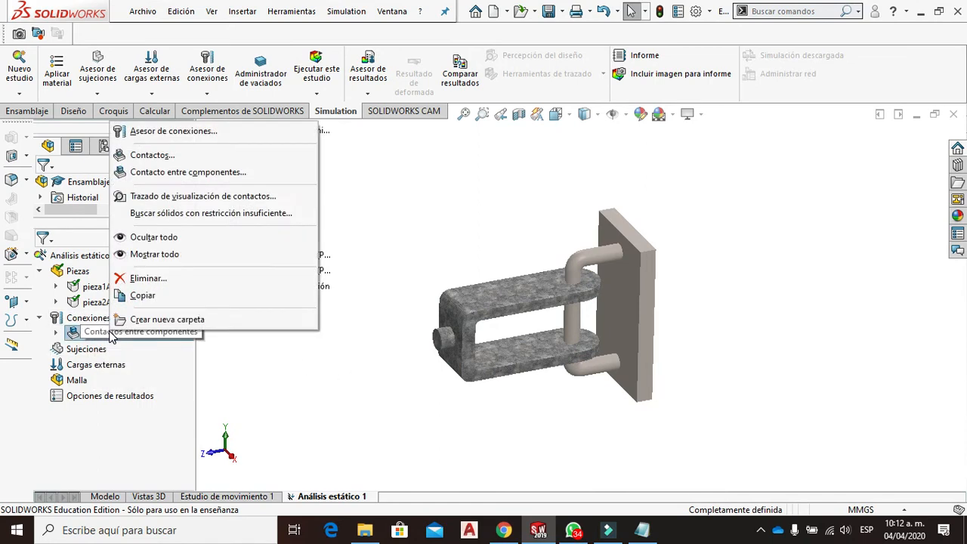
click(148, 279)
click(516, 293)
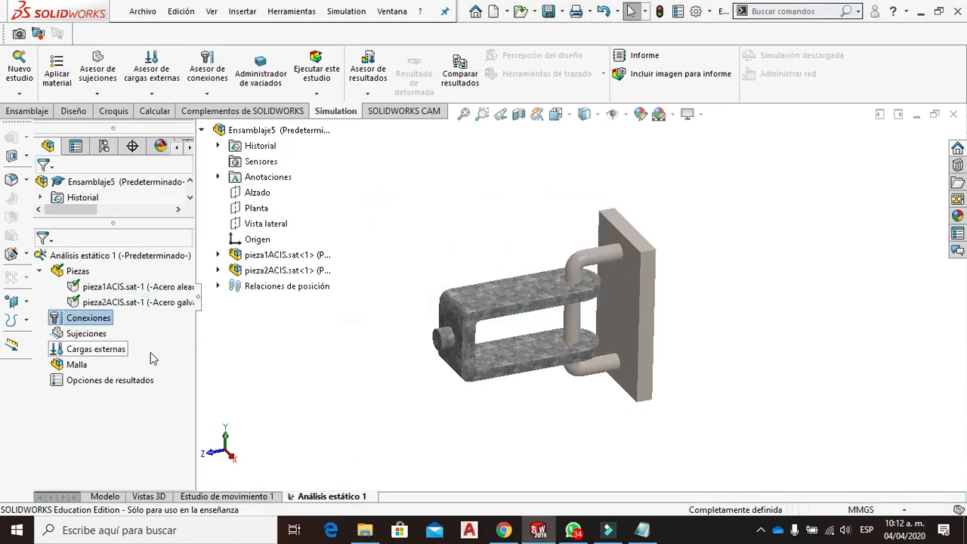
- Add a component contact of type Sin penetración applied as global contact to the whole assembly
right_click(93, 318)
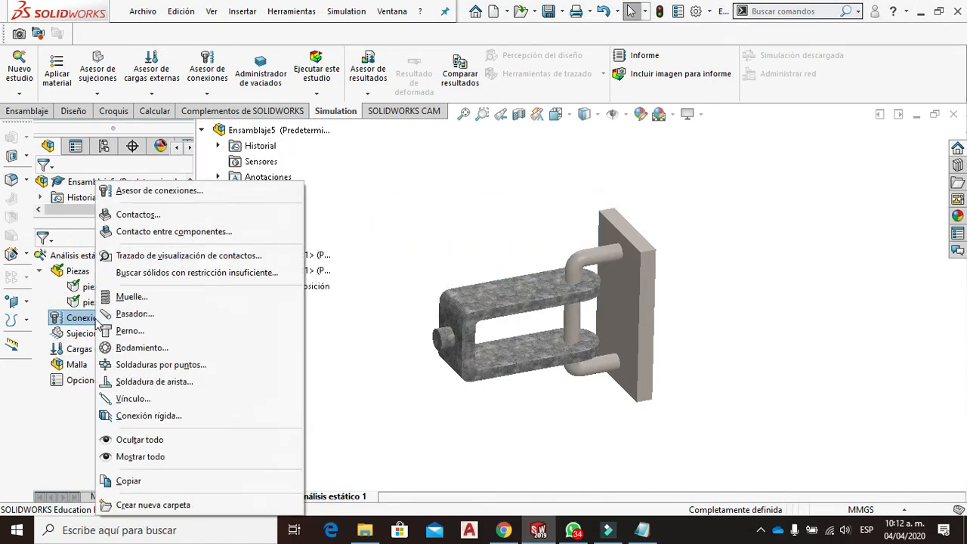
click(154, 234)
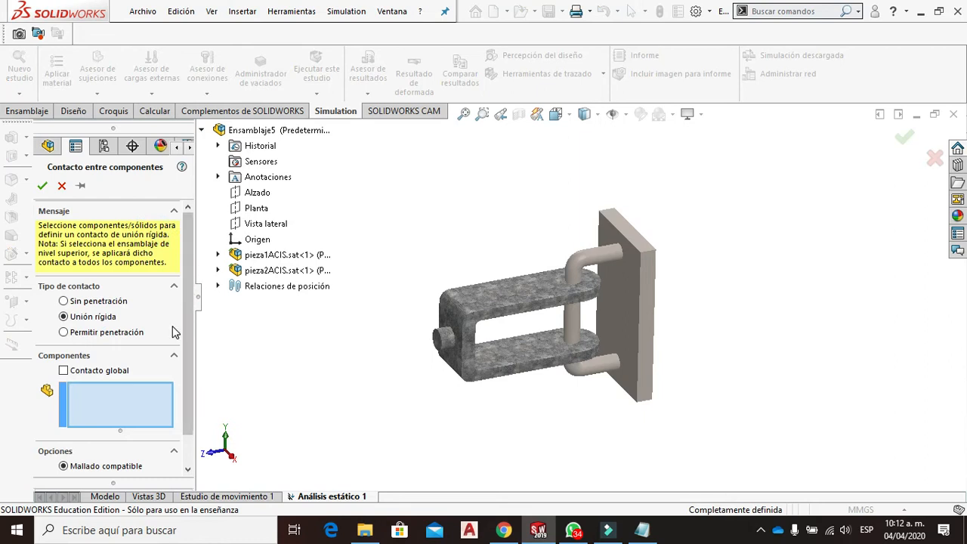
scroll(195, 311, down, 2)
click(120, 266)
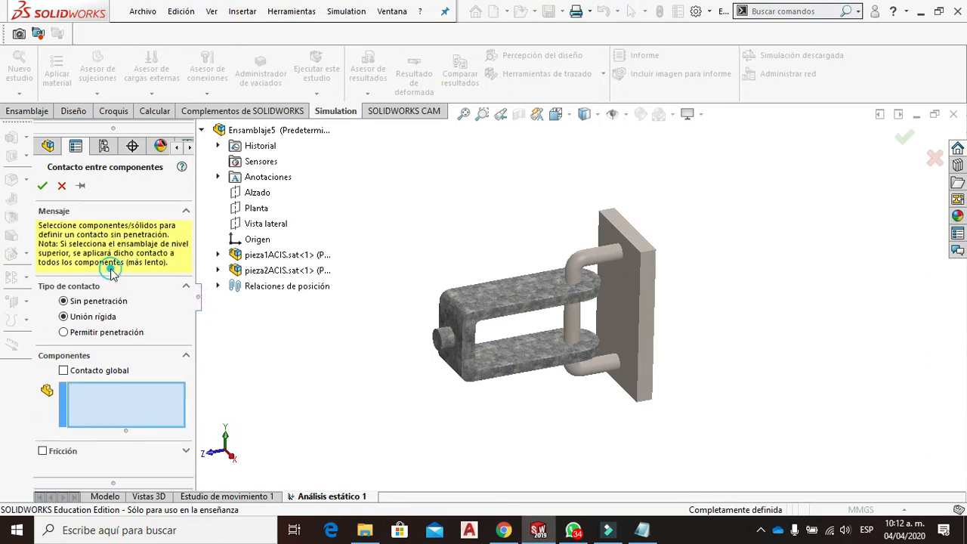
click(109, 371)
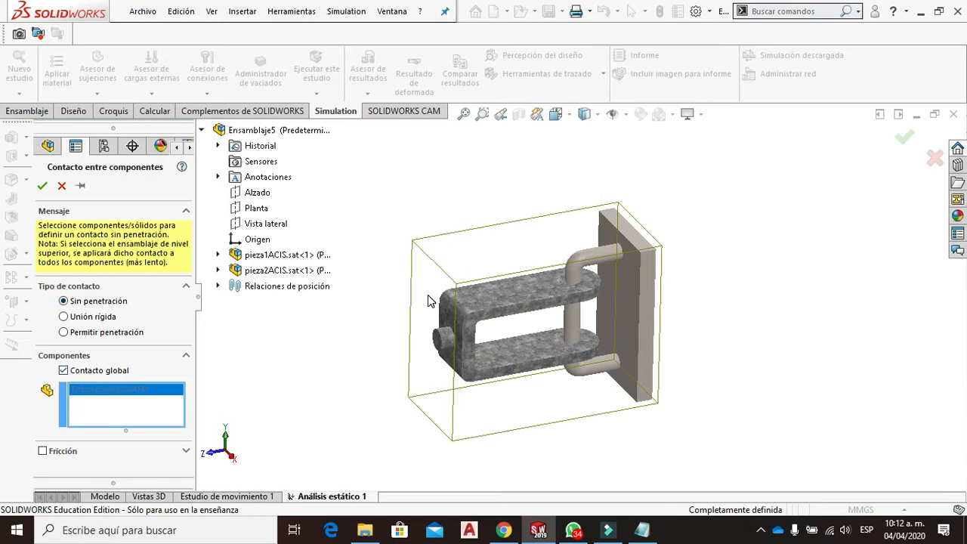
click(41, 186)
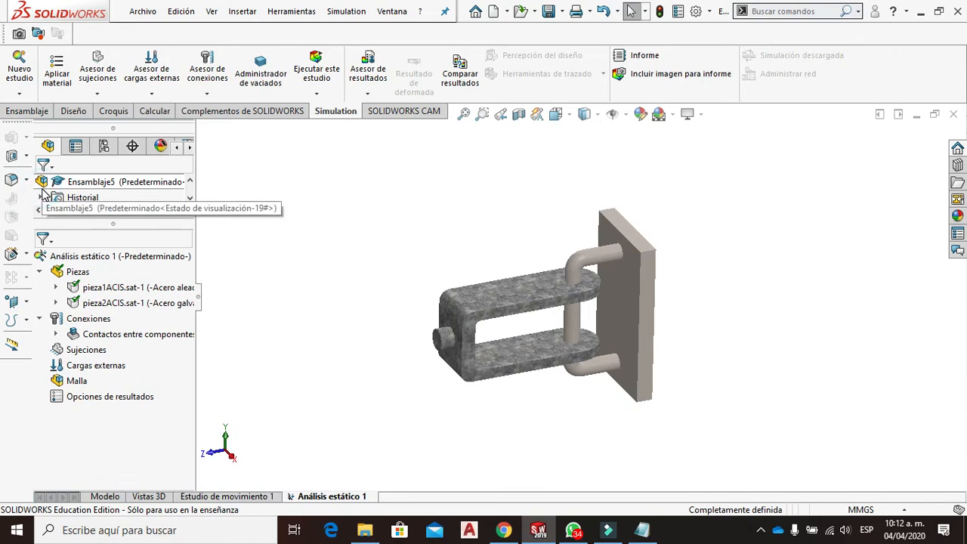
- Add a fixed geometry fixture to the end face of the short pin on the fork's closed end
right_click(90, 353)
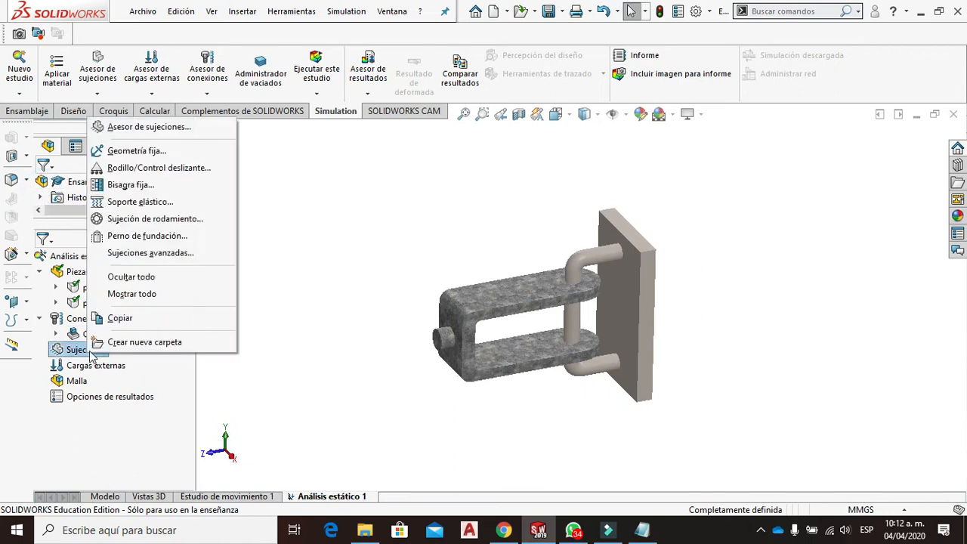
click(140, 151)
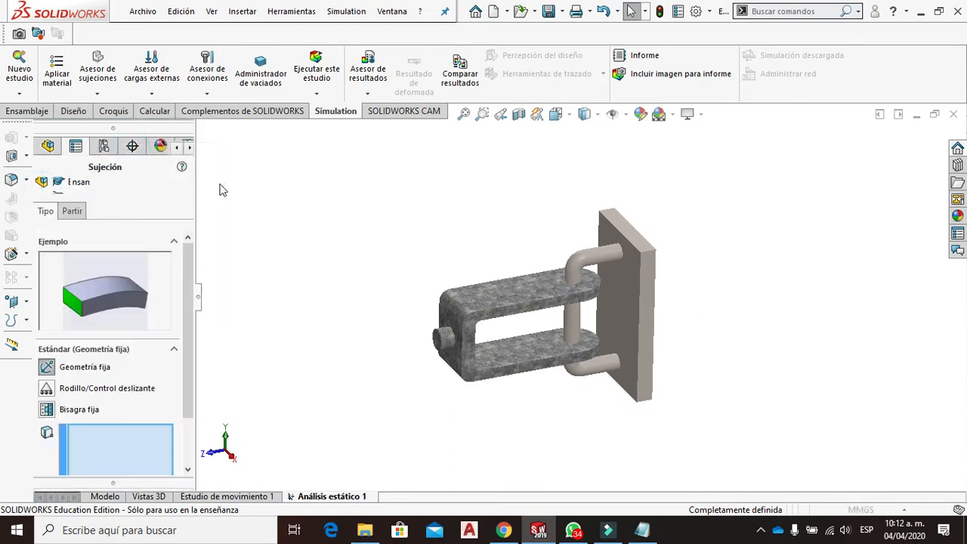
click(436, 342)
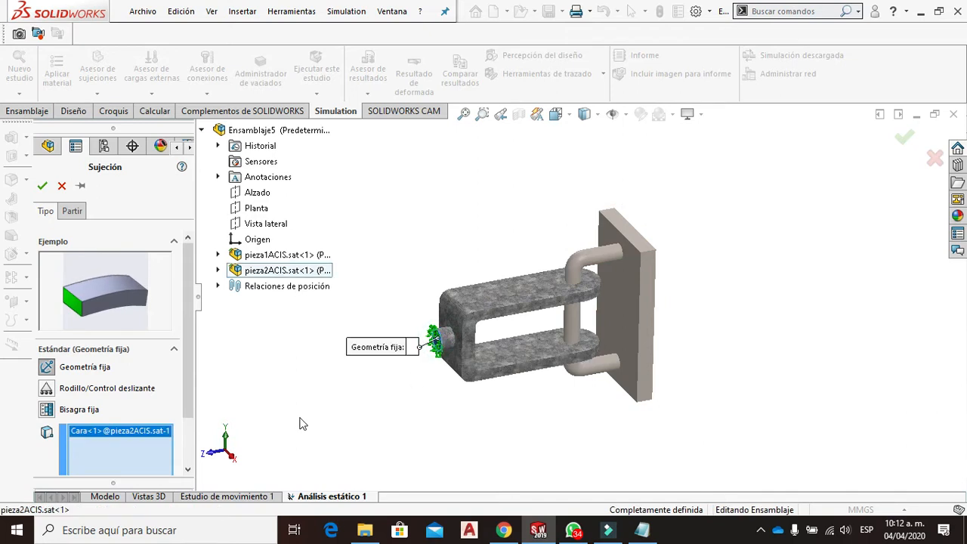
click(42, 186)
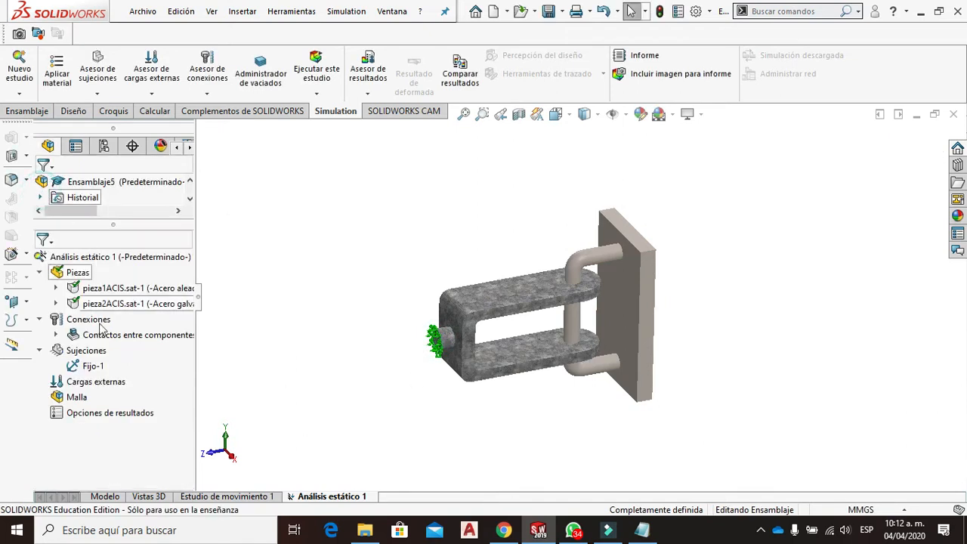
- Apply a 250 N force normal to the plate's outer face with the direction reversed, pulling away from the fork
right_click(88, 386)
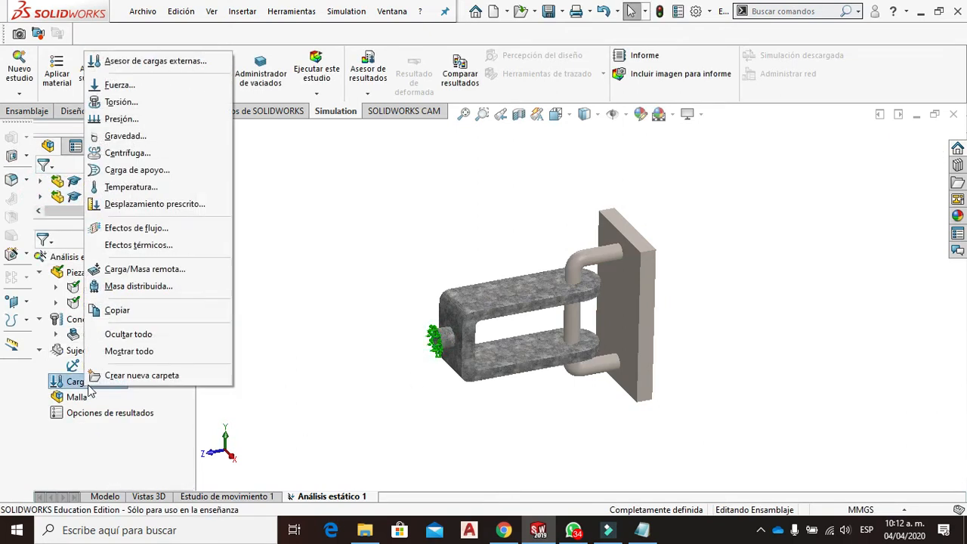
click(122, 87)
middle_drag(772, 280, 632, 284)
click(630, 283)
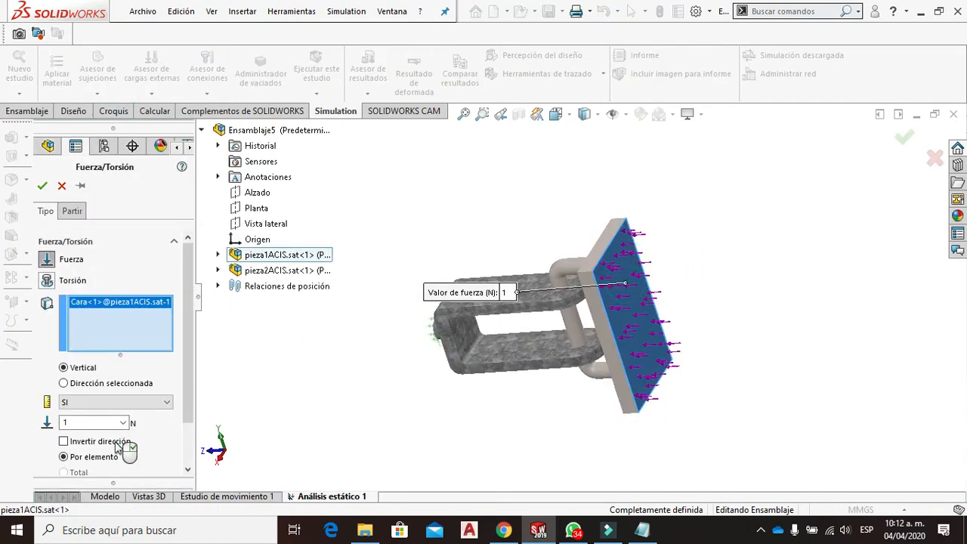
click(64, 442)
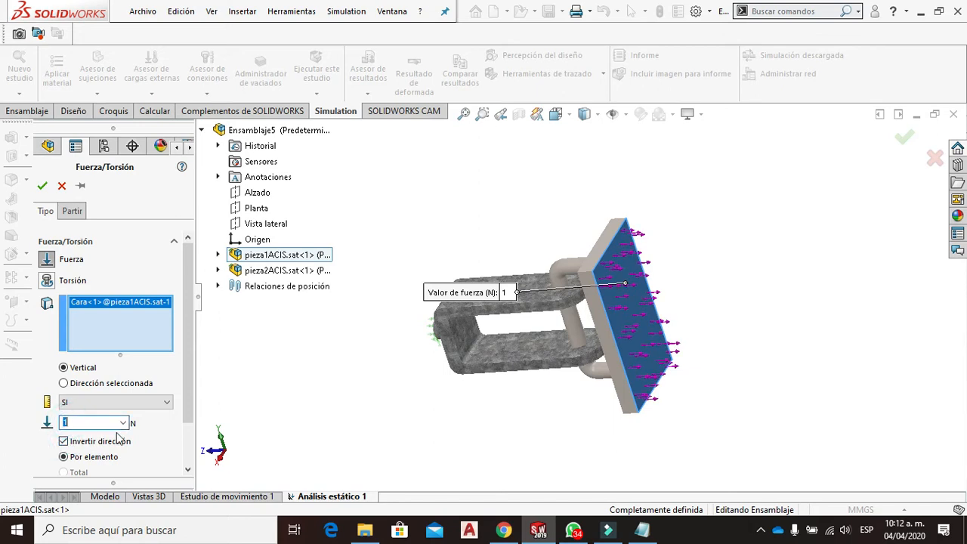
mouse_move(277, 385)
middle_down()
mouse_move(287, 379)
mouse_move(279, 367)
middle_up()
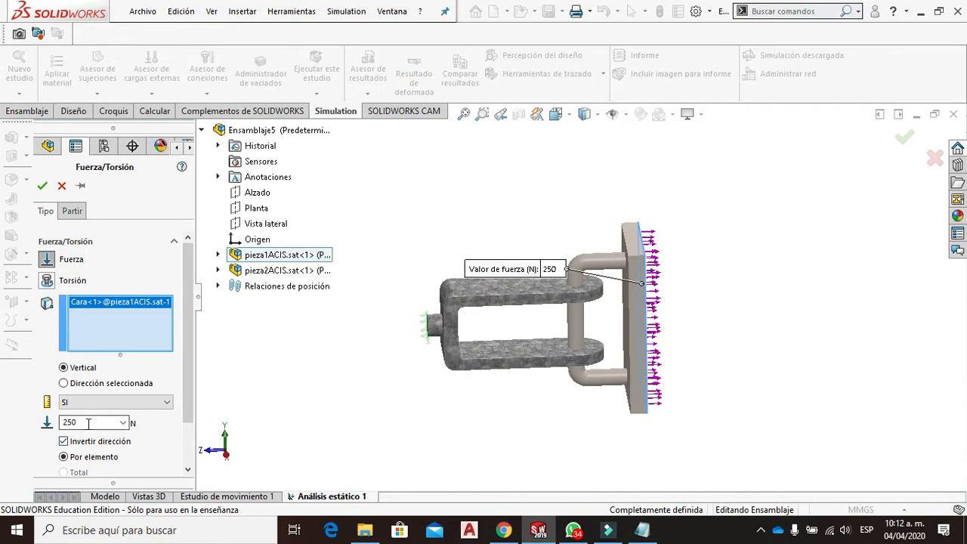
click(42, 187)
- Create a standard mesh of the assembly with a global element size of 4 mm
middle_drag(350, 258, 317, 317)
right_click(70, 415)
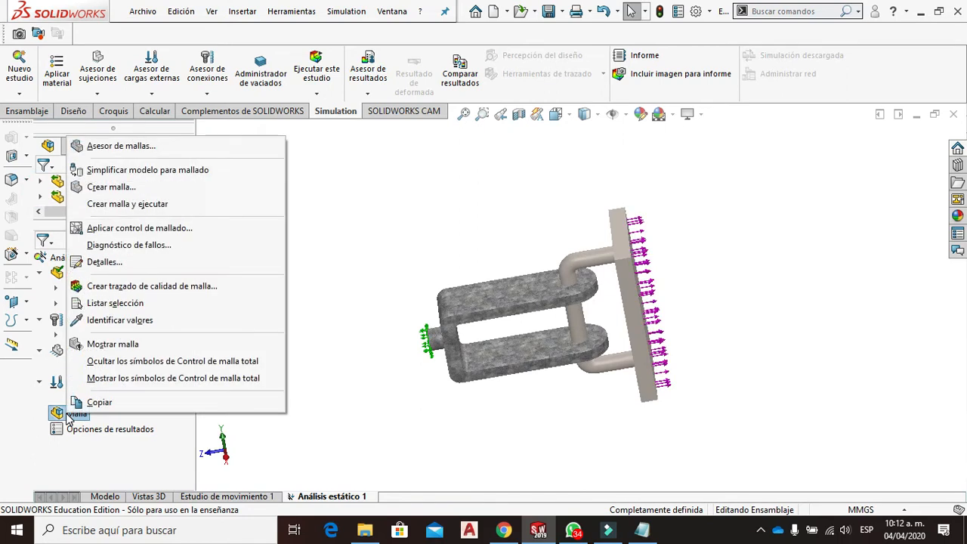
click(104, 187)
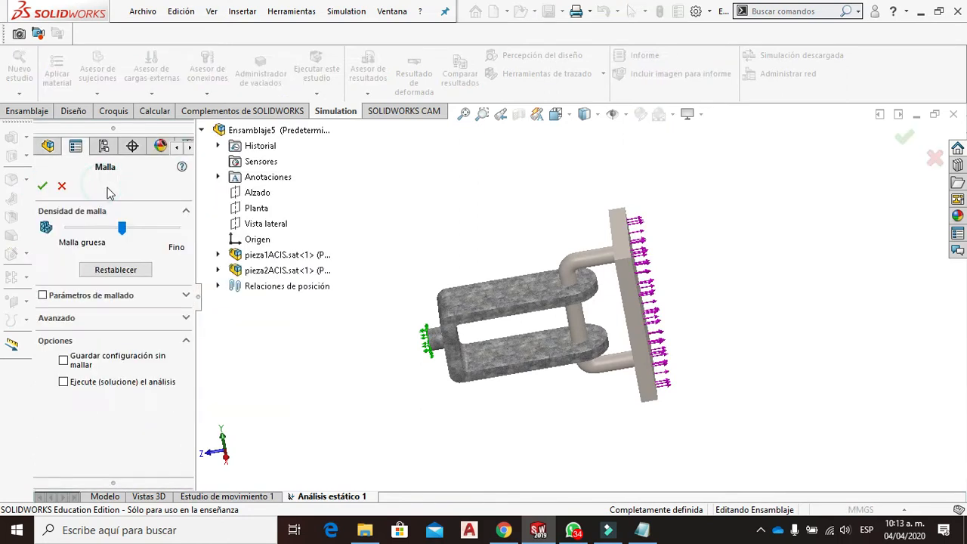
click(186, 295)
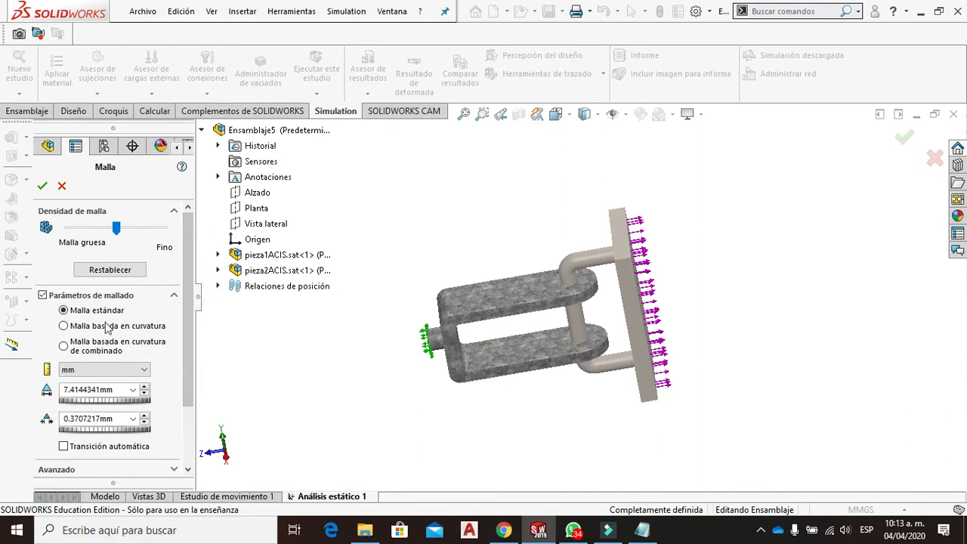
double_click(121, 390)
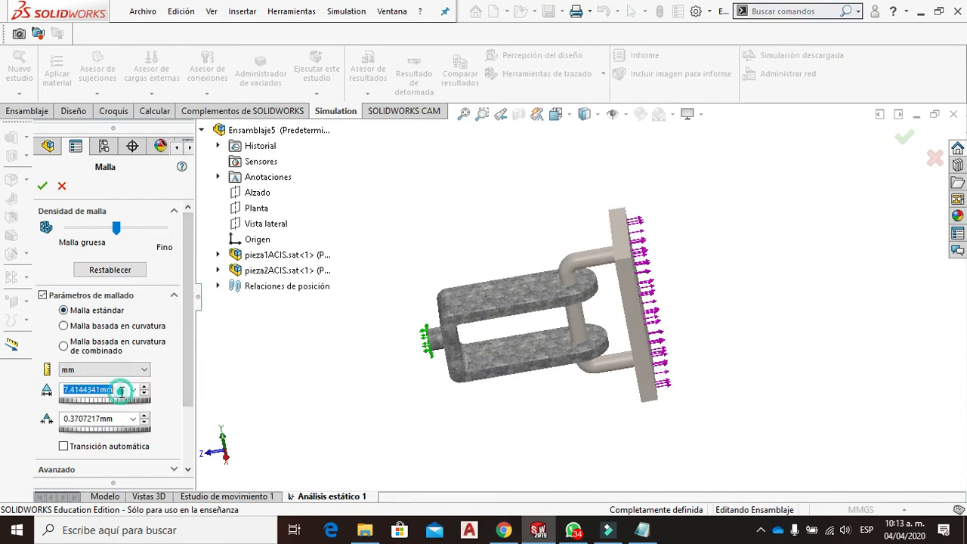
text(4)
click(112, 417)
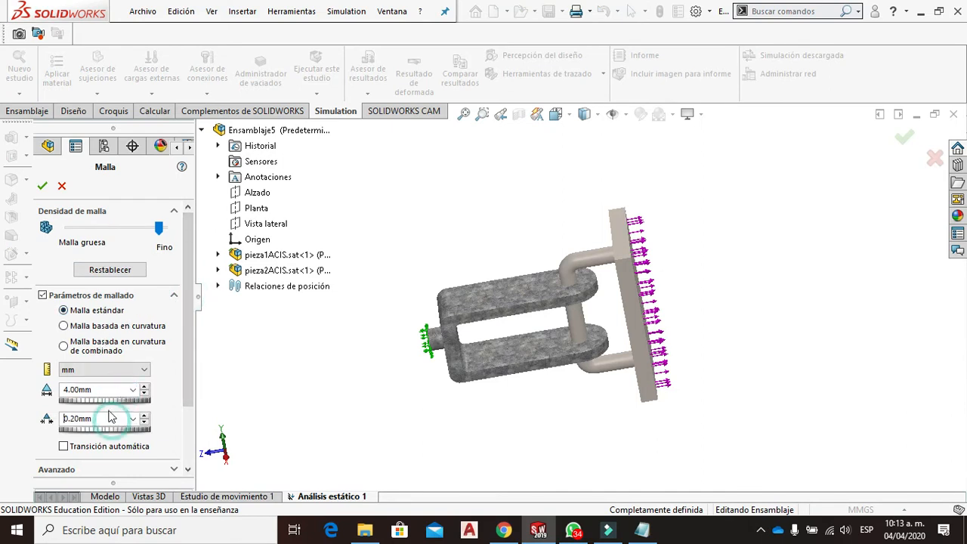
click(42, 187)
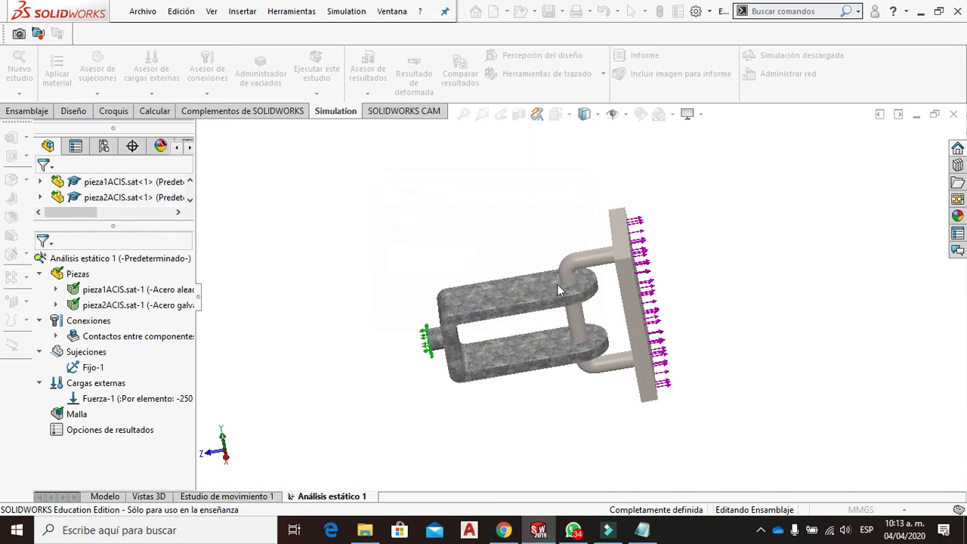
- Run the static study on the meshed assembly
middle_drag(589, 302, 546, 294)
scroll(638, 340, down, 2)
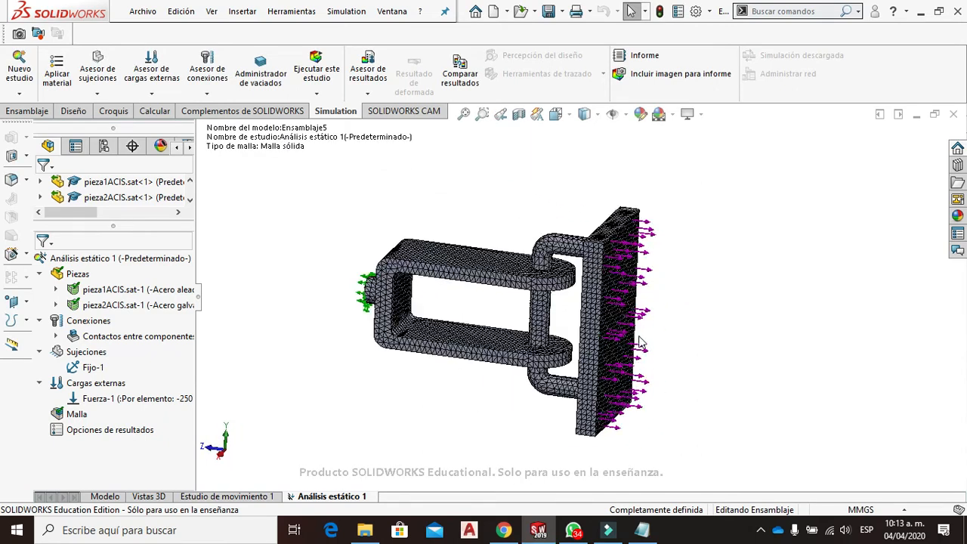
scroll(639, 340, down, 2)
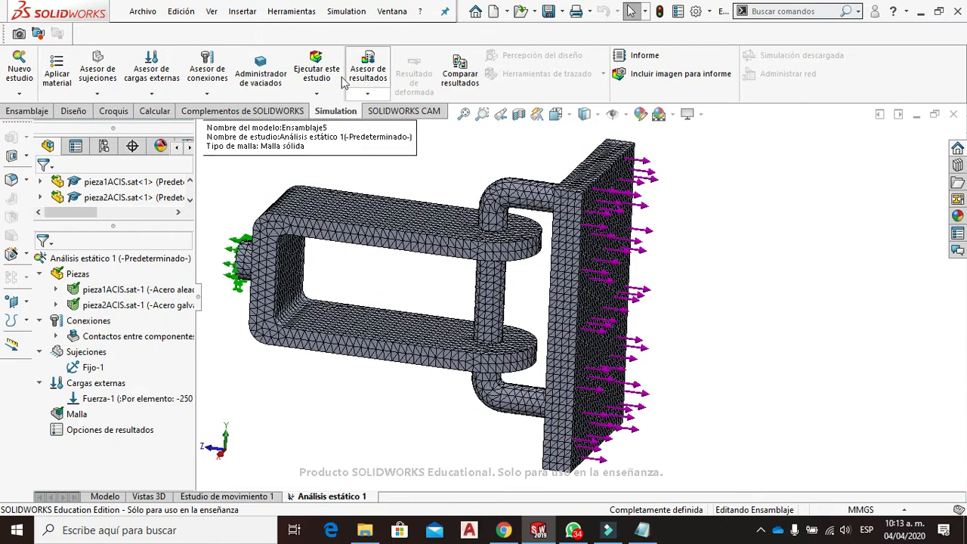
click(317, 68)
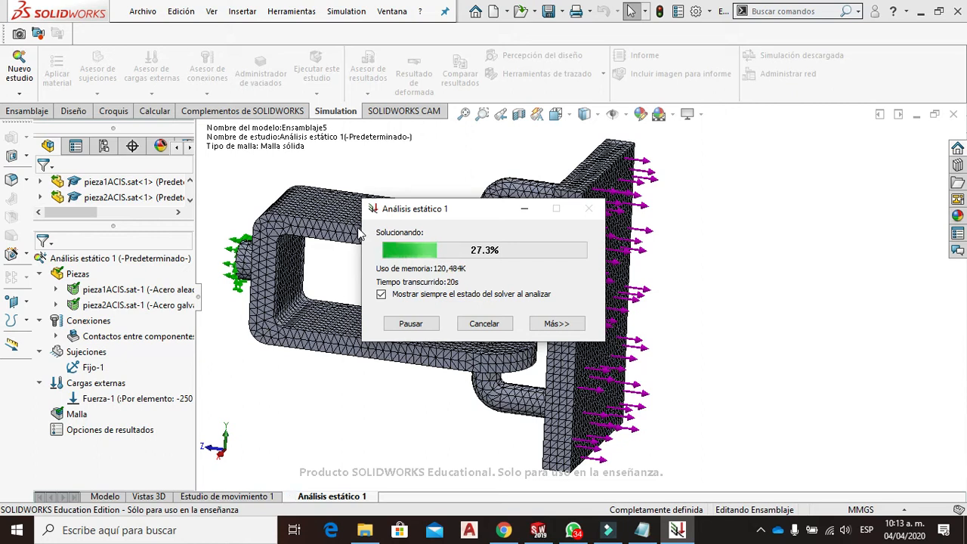
- Switch to the open Notepad document, cut its video link and minimize the window
click(642, 531)
drag(659, 54, 488, 55)
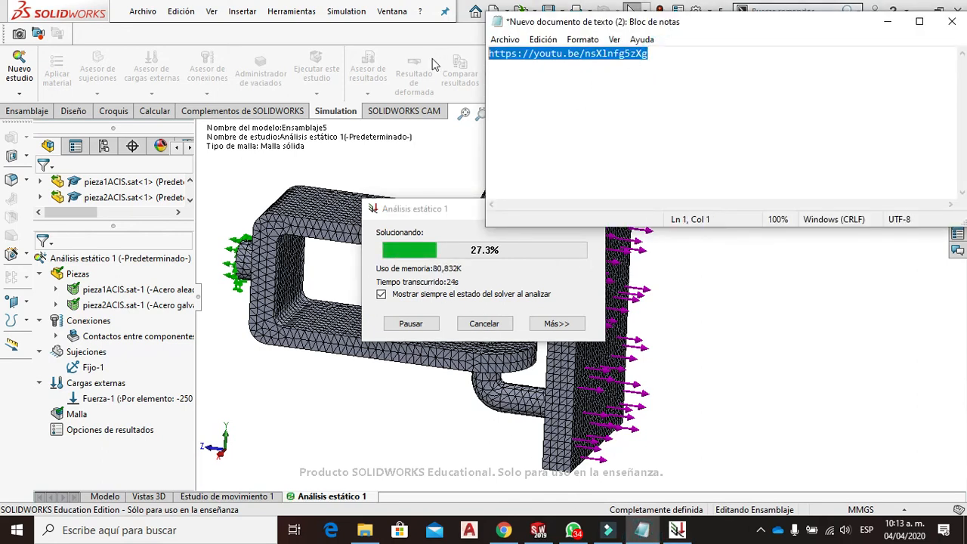
key(ctrl+x)
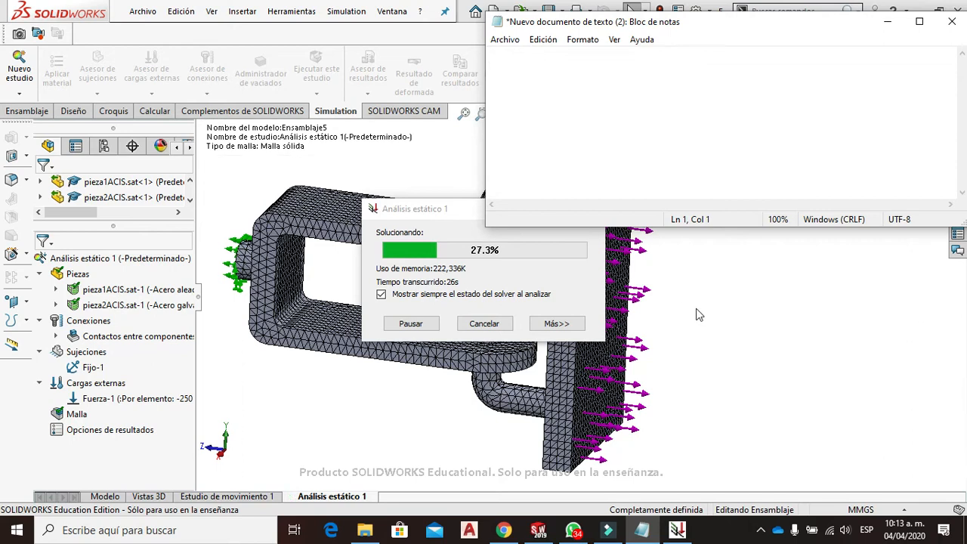
click(887, 21)
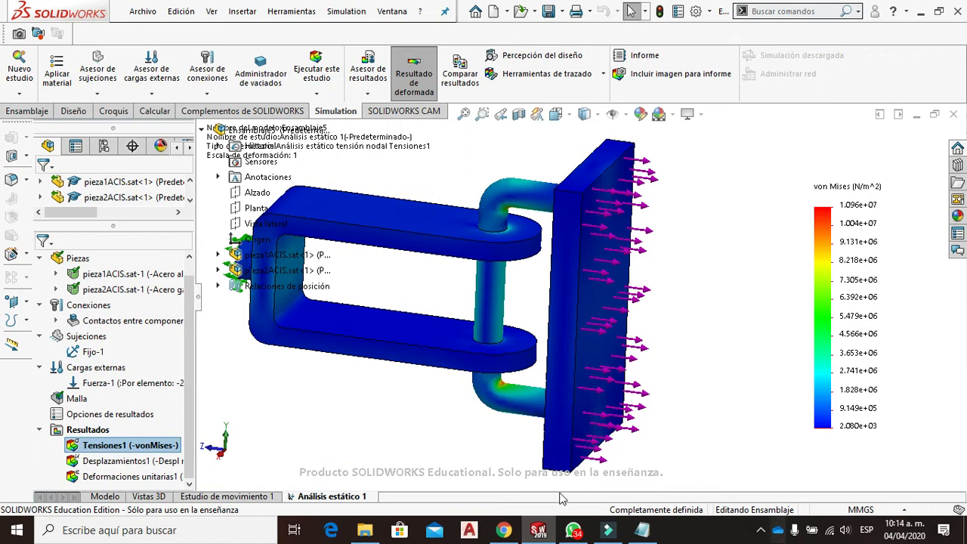
- Show the minimum and maximum annotations on the von Mises stress plot and place both labels above the model
right_click(111, 447)
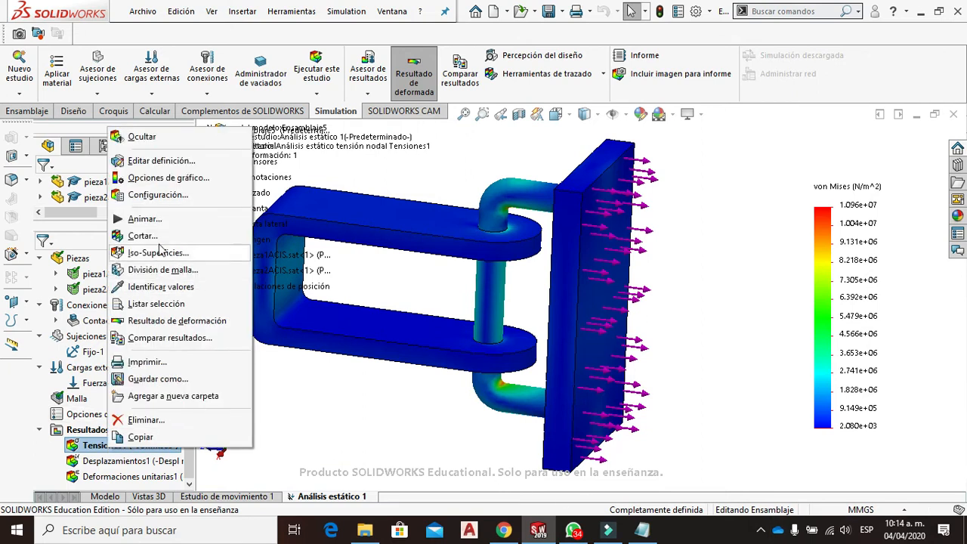
click(161, 165)
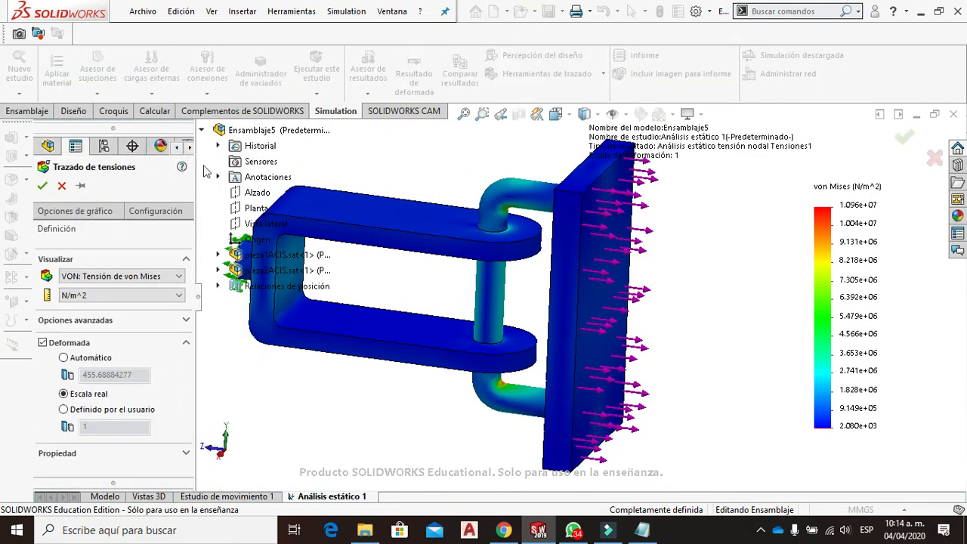
click(102, 213)
click(64, 278)
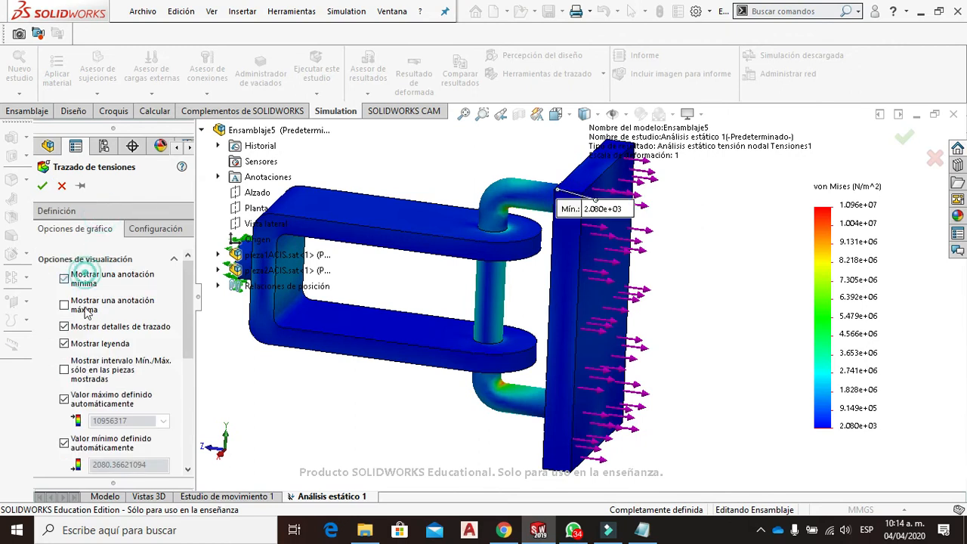
click(64, 303)
drag(551, 233, 418, 164)
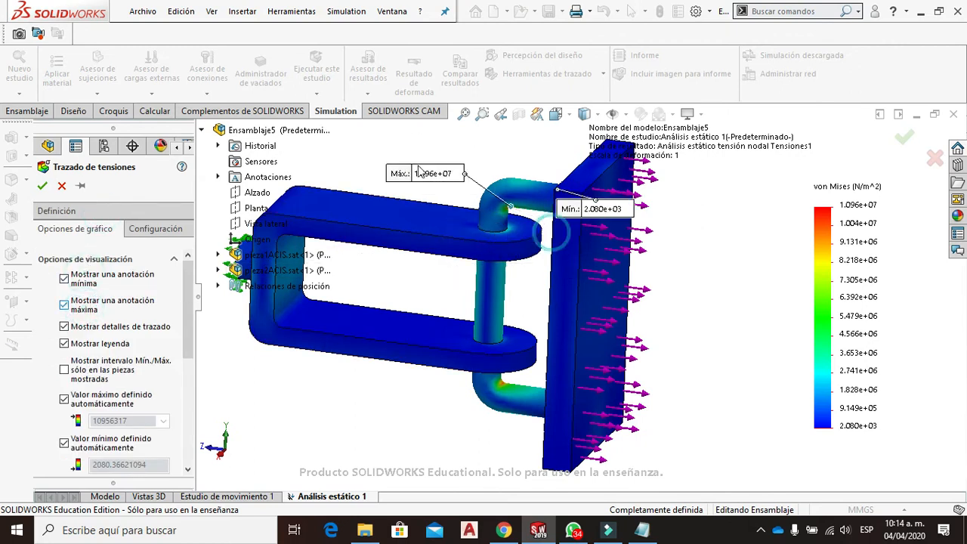
drag(593, 209, 538, 145)
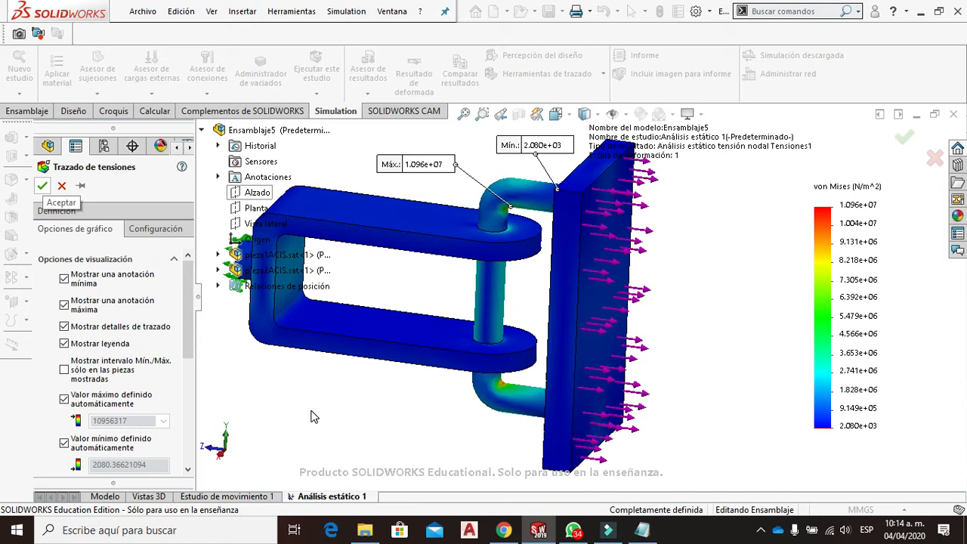
click(43, 185)
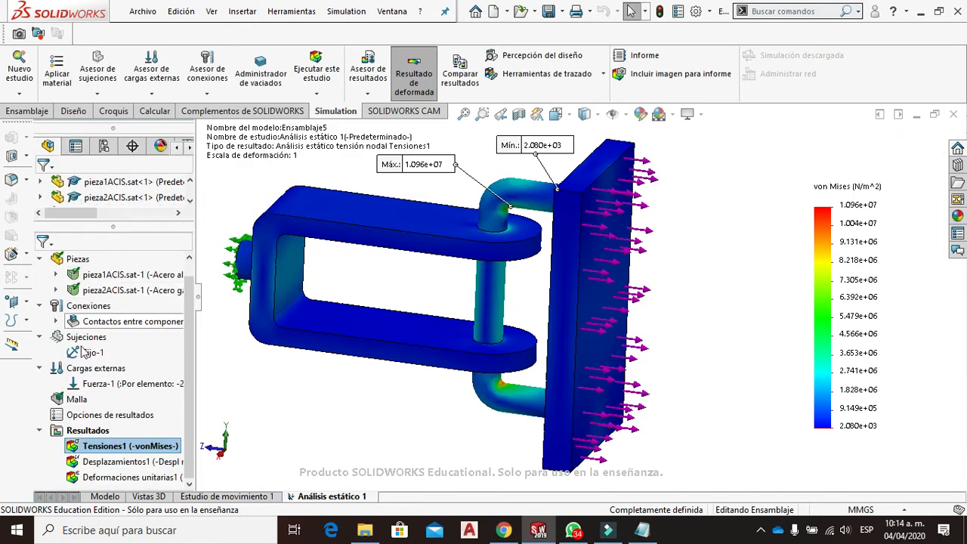
- Animate the von Mises stress plot to examine the stress around the bent rod, and close the animation
right_click(91, 445)
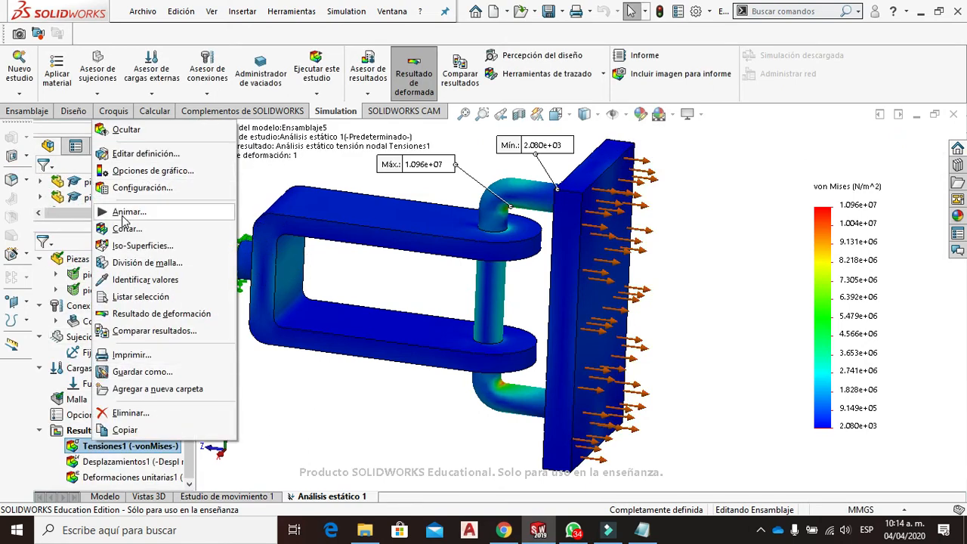
click(129, 212)
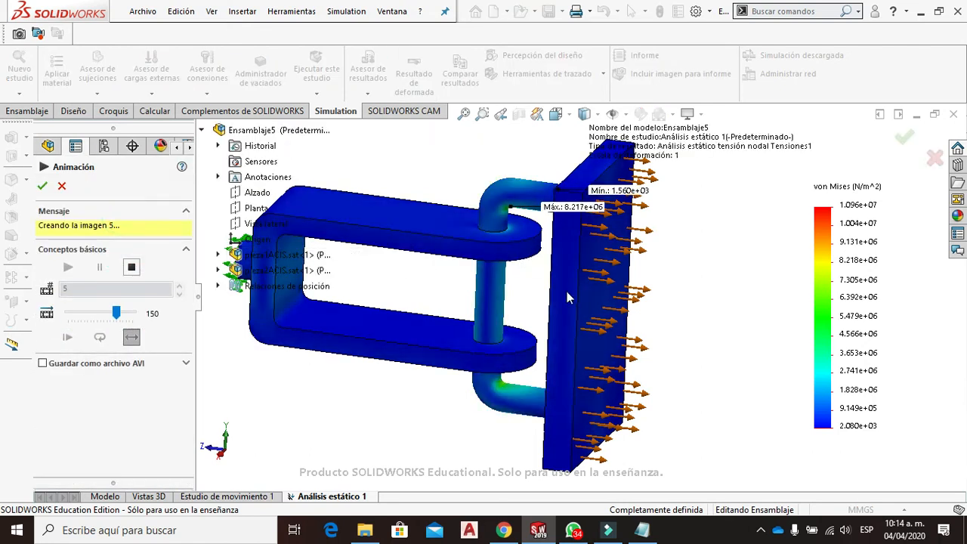
click(573, 206)
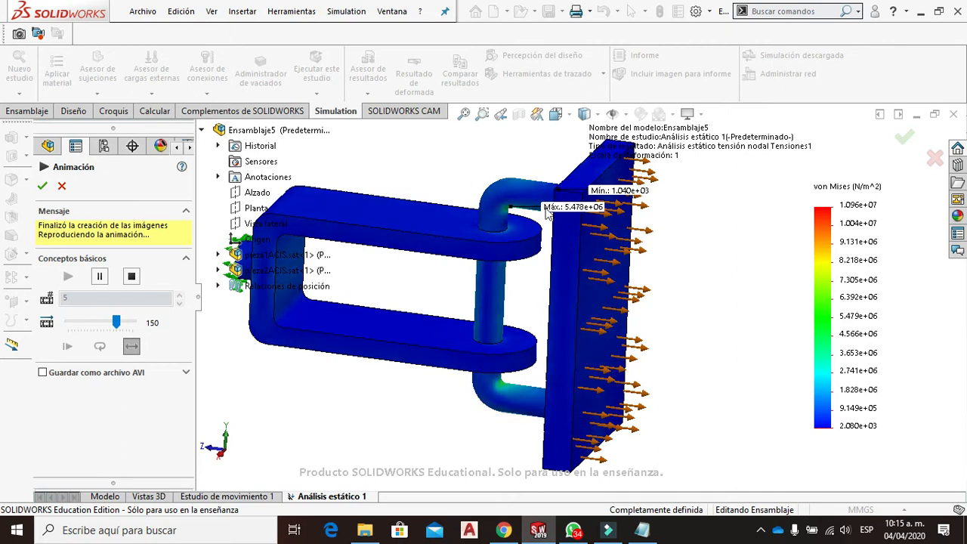
scroll(518, 227, down, 3)
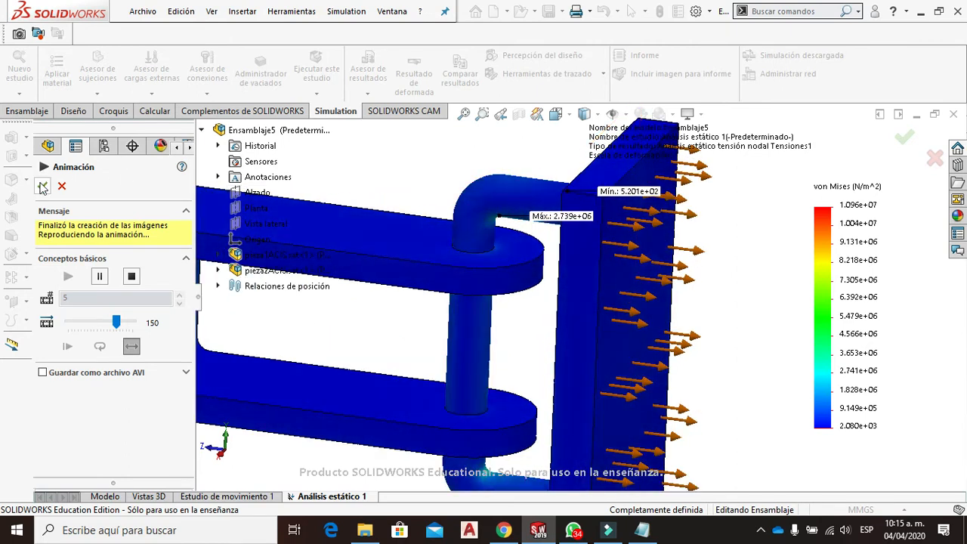
click(42, 185)
- Display the Desplazamientos1 plot with minimum and maximum annotations, and move the labels apart near their points
double_click(103, 462)
scroll(490, 335, down, 1)
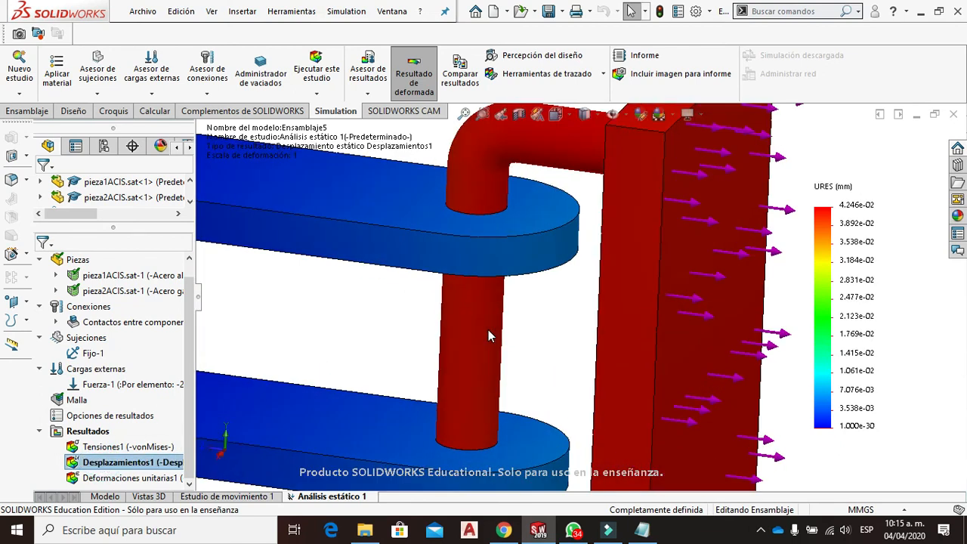
scroll(490, 335, up, 4)
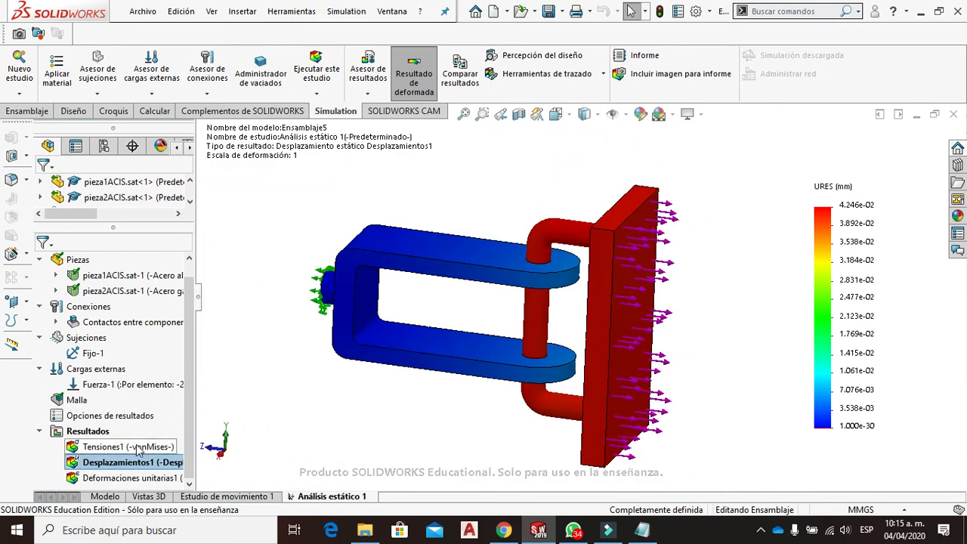
right_click(112, 462)
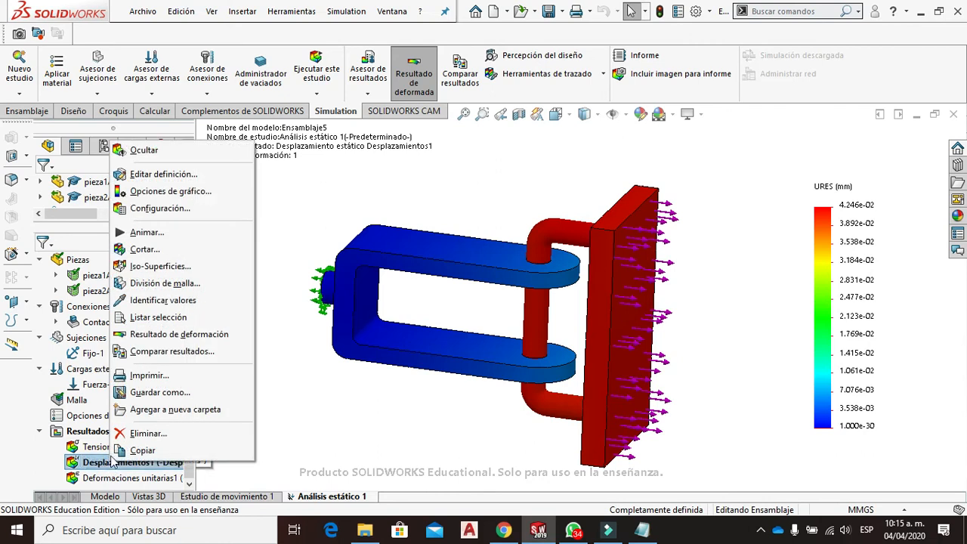
click(143, 175)
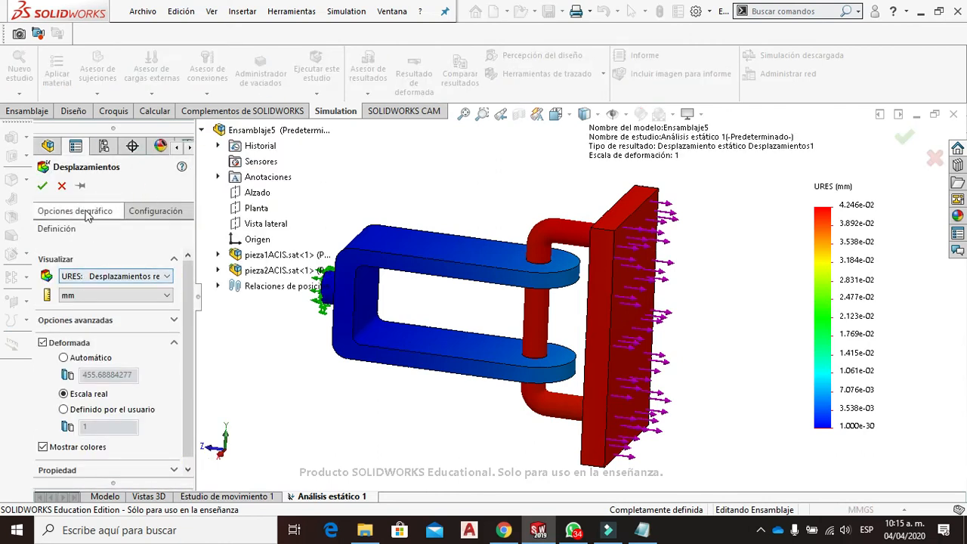
click(75, 211)
click(76, 278)
click(65, 304)
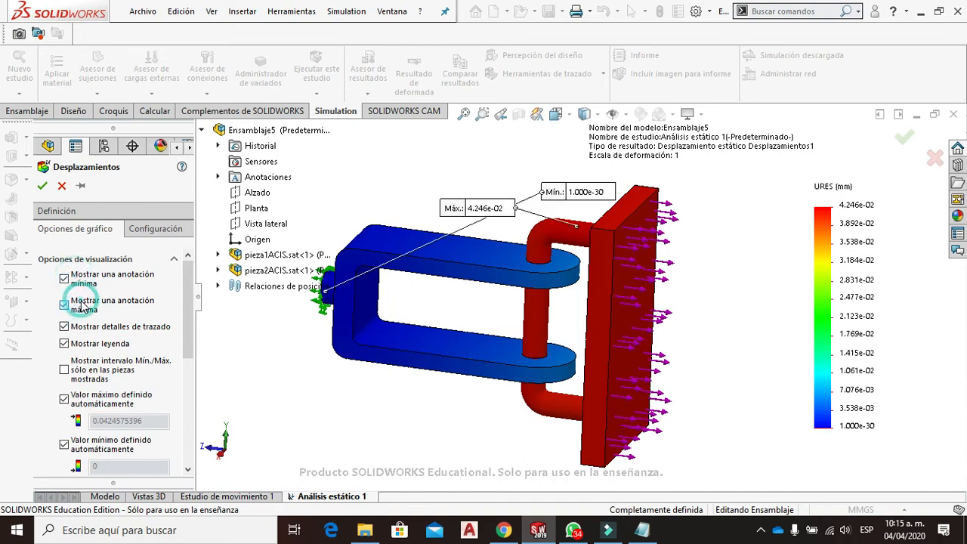
mouse_move(493, 210)
mouse_down()
mouse_move(480, 217)
mouse_move(460, 266)
mouse_move(508, 254)
mouse_move(592, 260)
mouse_move(544, 195)
mouse_move(315, 194)
mouse_up()
click(42, 186)
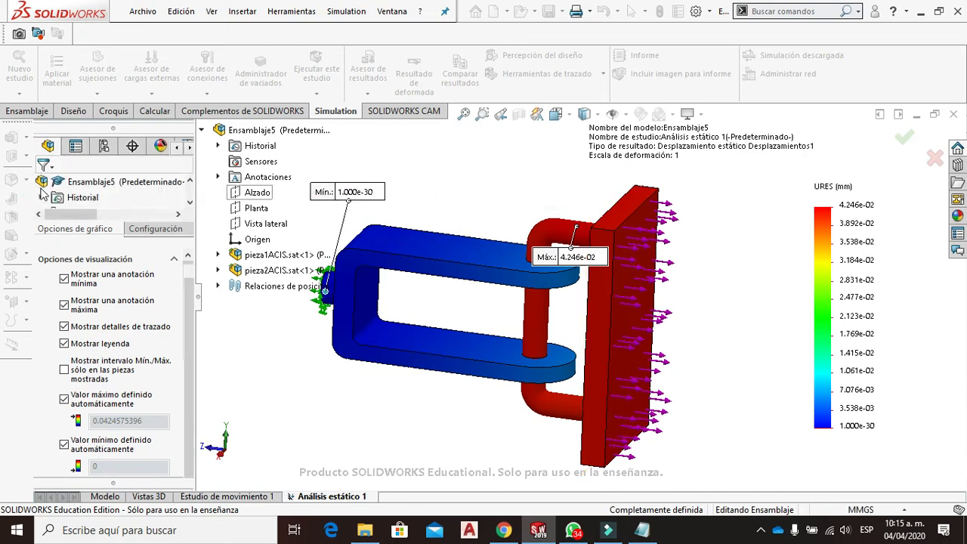
- Display the Deformaciones unitarias1 plot with minimum and maximum annotations, and place both labels beneath the fork, beside the lower rod bend
double_click(106, 479)
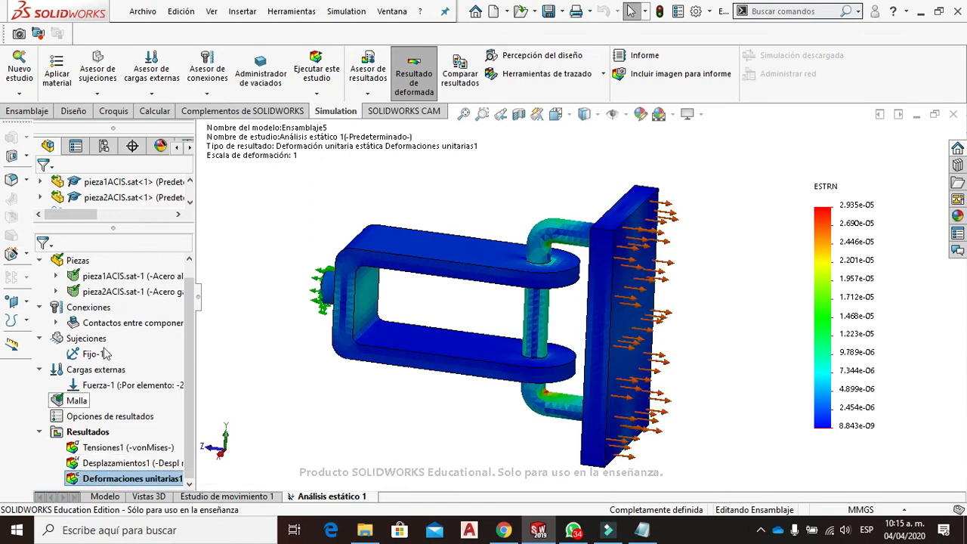
right_click(104, 484)
click(147, 212)
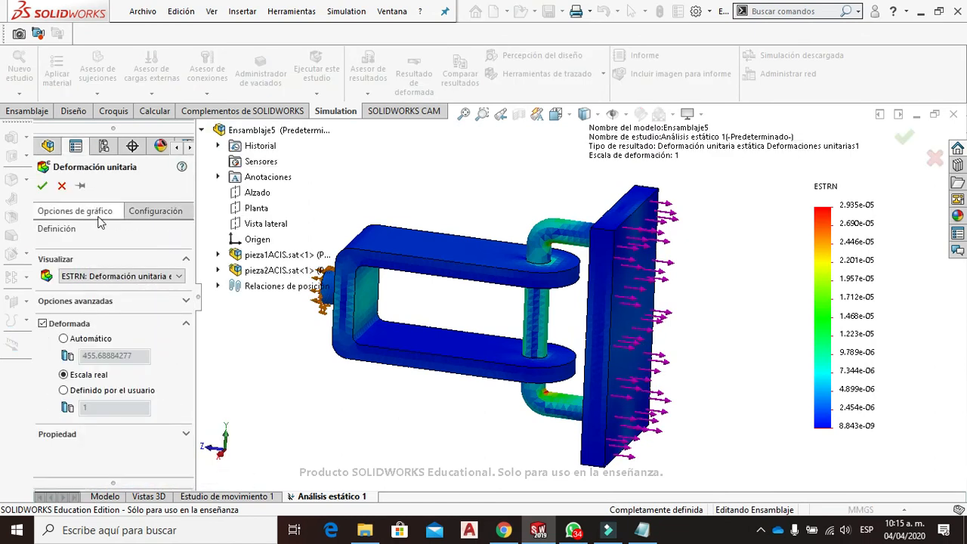
click(80, 211)
click(84, 277)
click(85, 303)
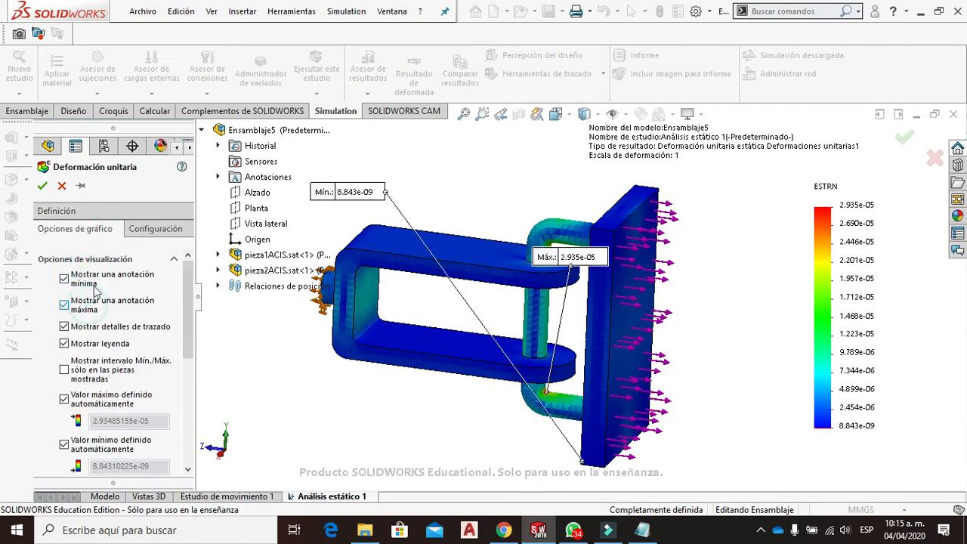
click(43, 185)
mouse_move(352, 191)
mouse_down()
mouse_move(433, 425)
mouse_move(501, 436)
mouse_up()
mouse_move(579, 259)
mouse_down()
mouse_move(495, 260)
mouse_move(457, 406)
mouse_up()
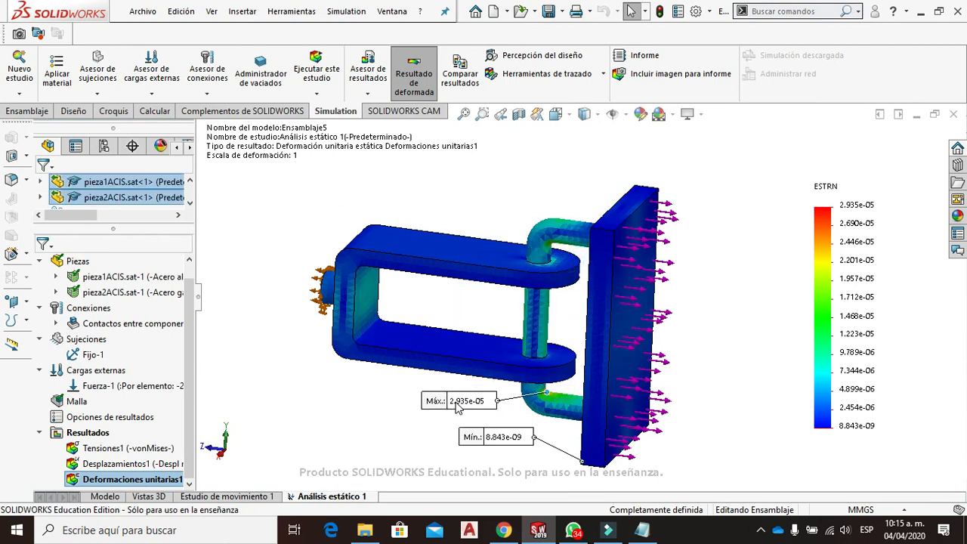
- Define a factor of safety plot for all bodies (Todos) using the Automático criterion
right_click(89, 432)
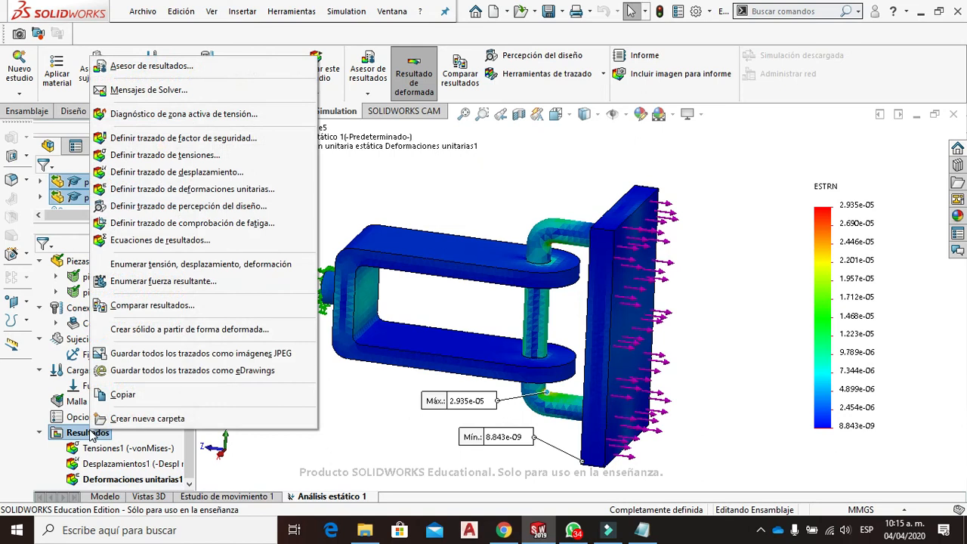
click(159, 138)
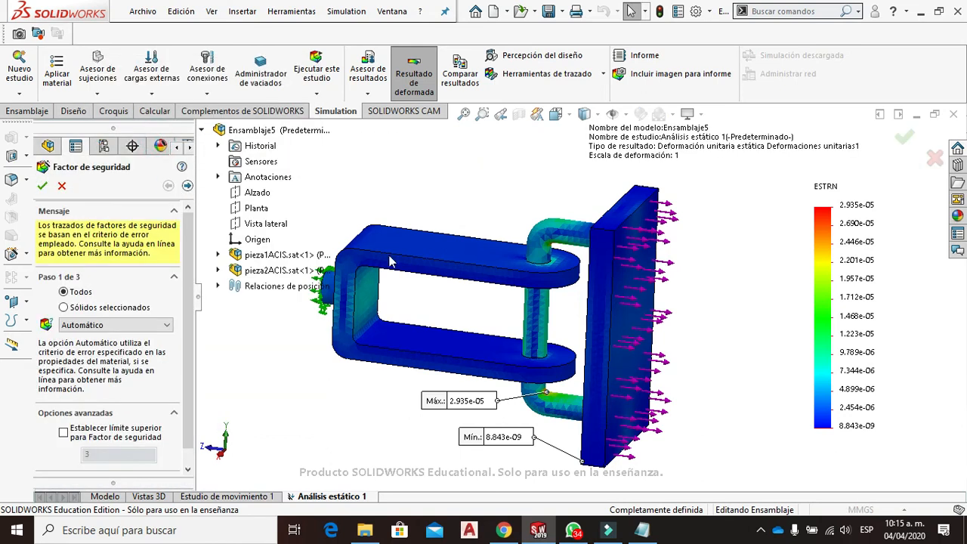
click(42, 187)
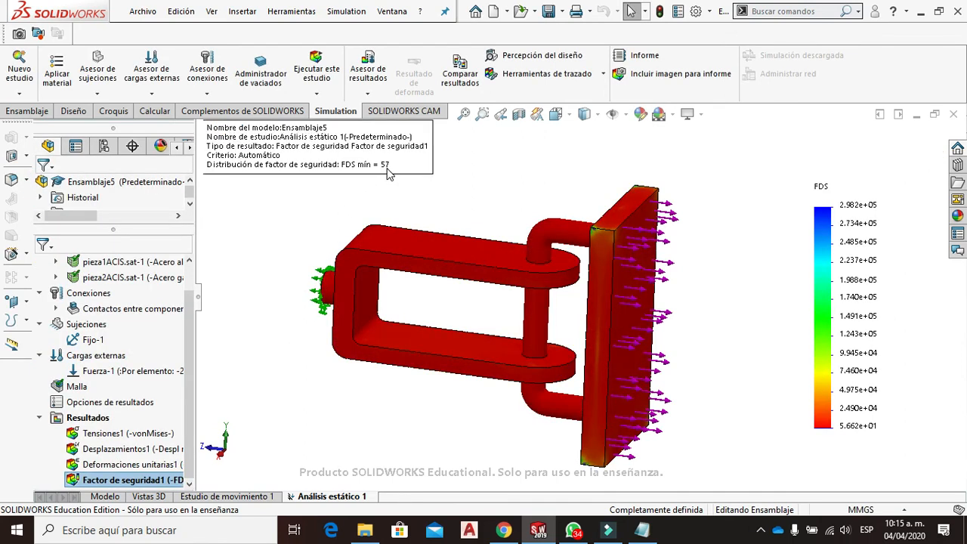
- Display the Tensiones1 von Mises plot again, animate it to examine the stress at the rod's lower bend, and close the animation
click(100, 433)
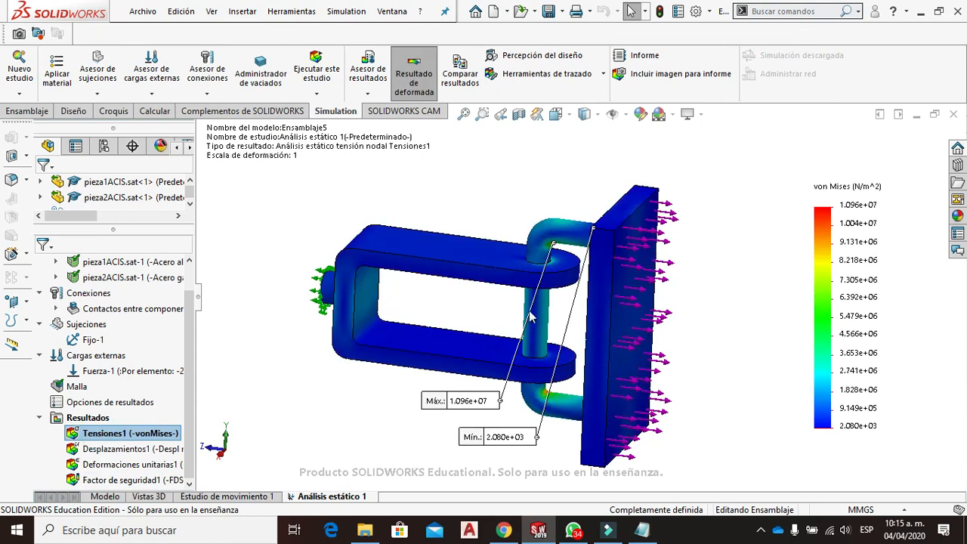
scroll(538, 310, up, 2)
right_click(121, 432)
click(158, 203)
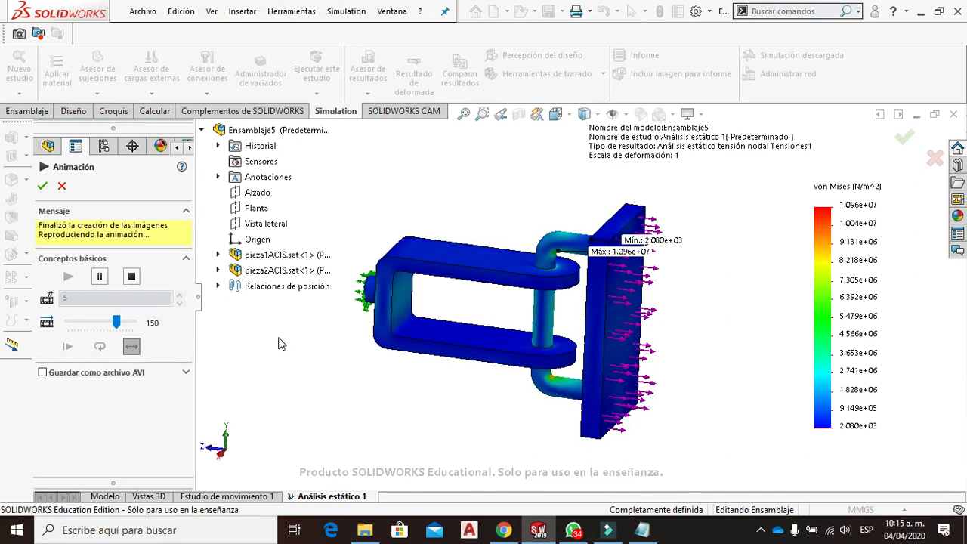
scroll(571, 388, down, 8)
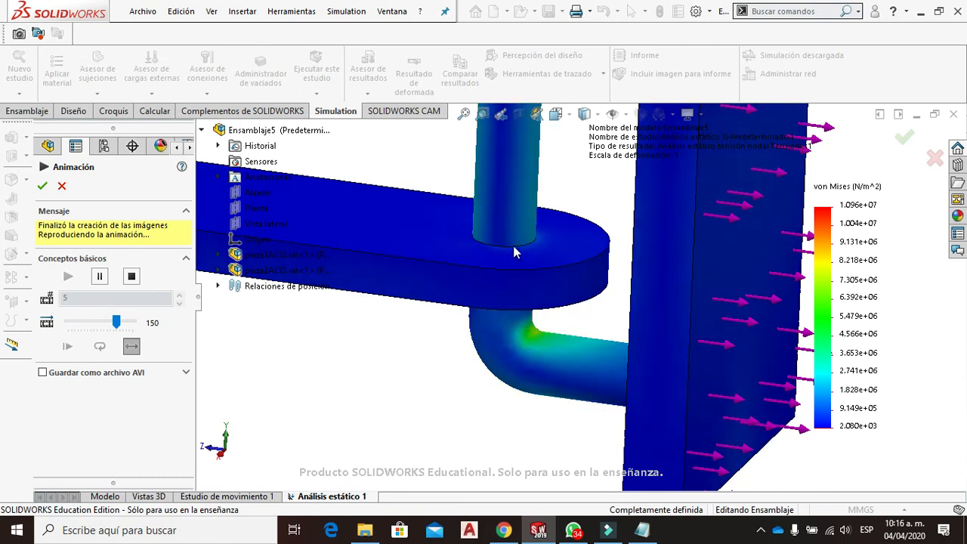
click(42, 186)
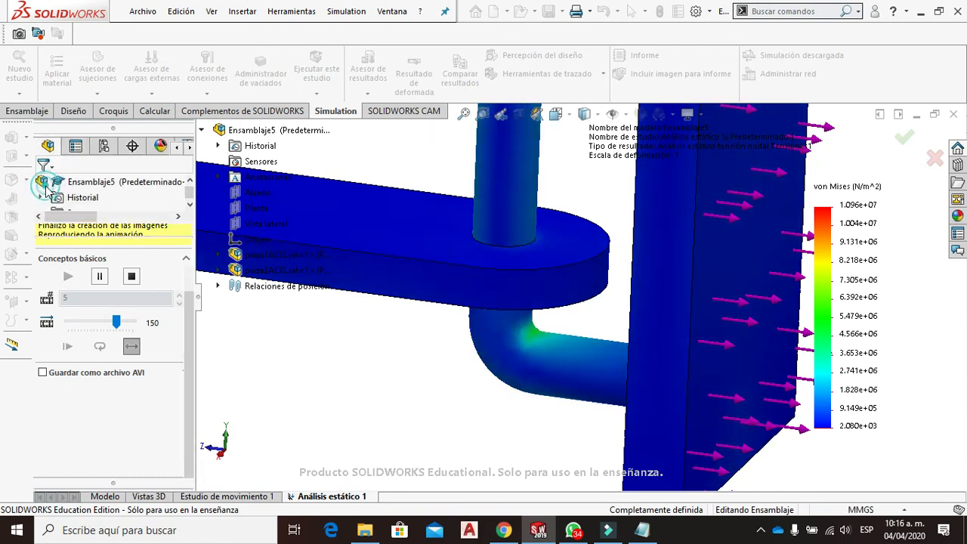
scroll(551, 306, down, 1)
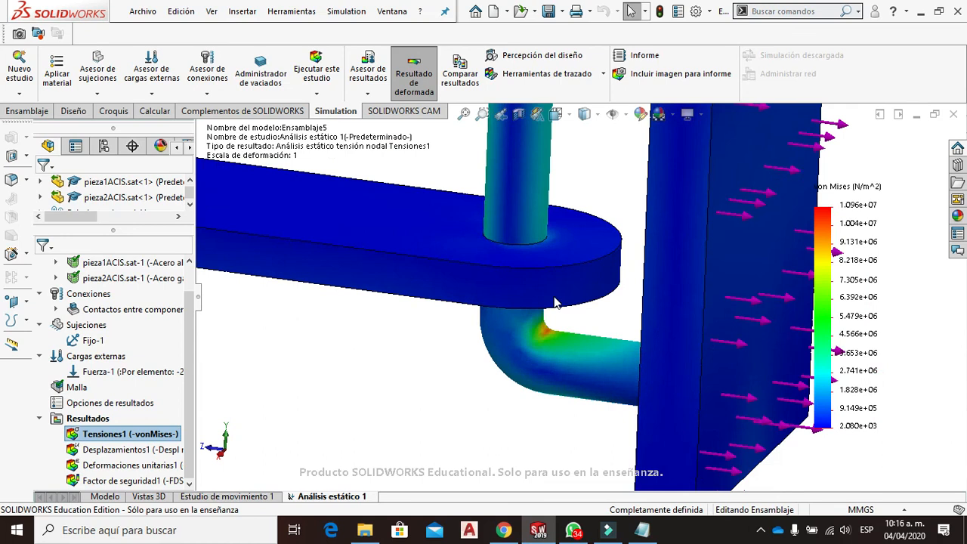
scroll(551, 306, up, 4)
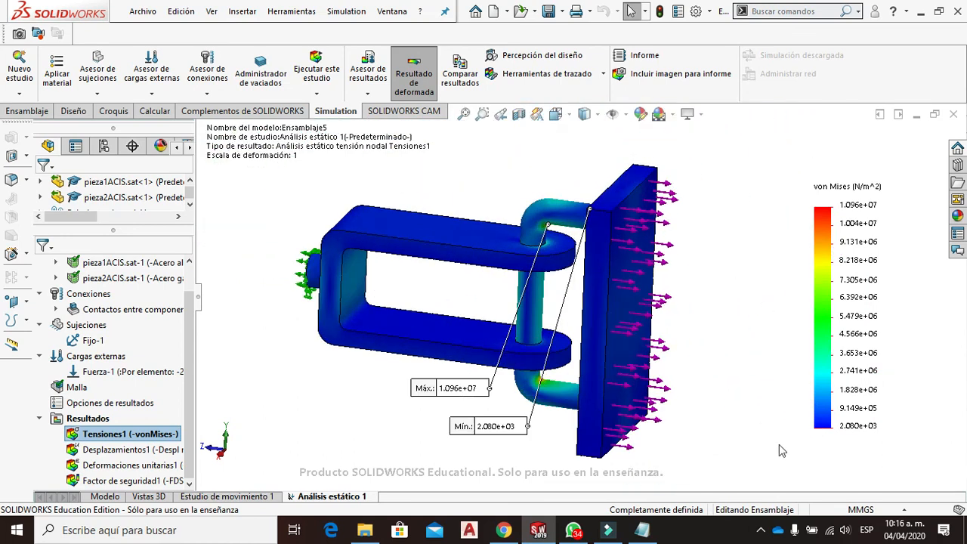